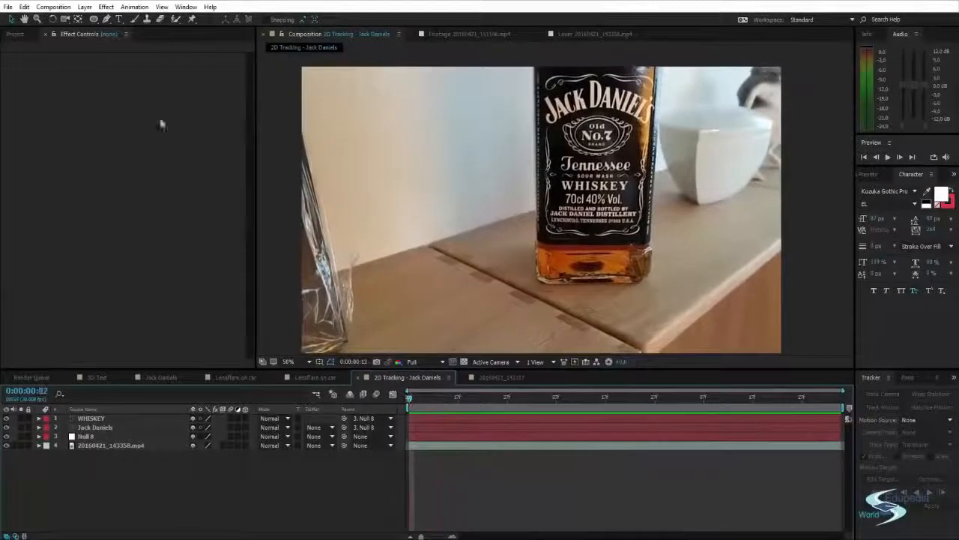
Create a new composition from the 20160421_143358.mp4 clip in the project
left_click(11, 35)
left_click(38, 211)
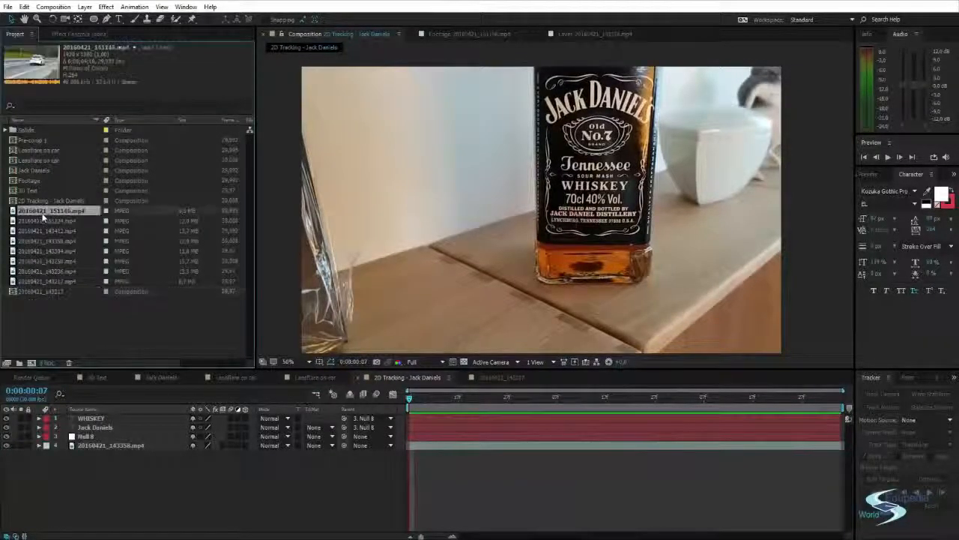
left_click(37, 220)
left_click(36, 240)
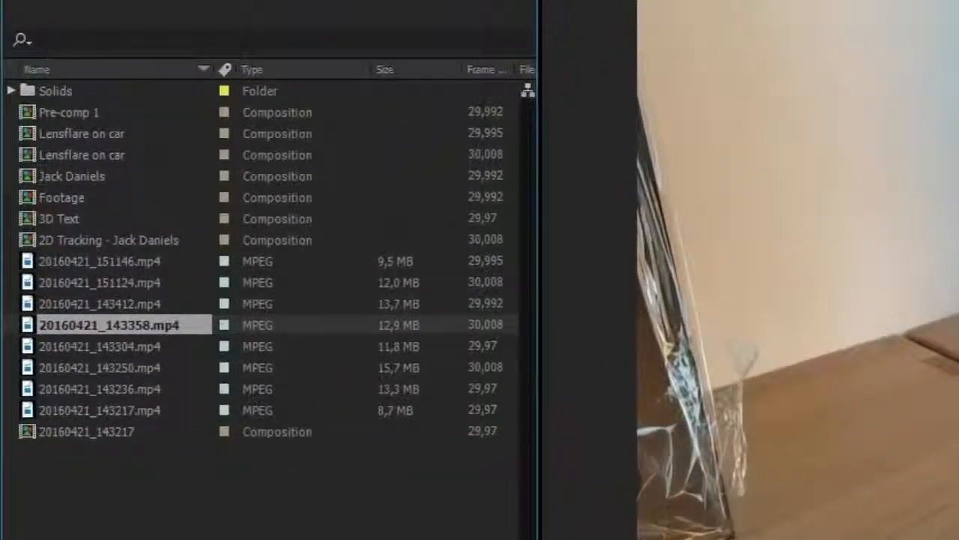
left_click_drag(75, 324, 82, 536)
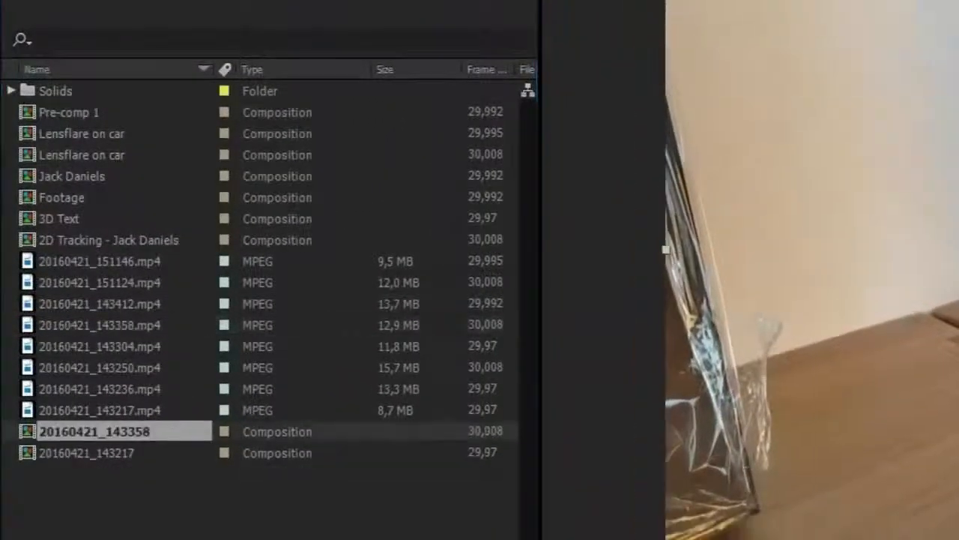
Rename the new 20160421_143358 composition as "Jack Daniels - tutorial"
left_click(111, 452)
left_click(109, 433)
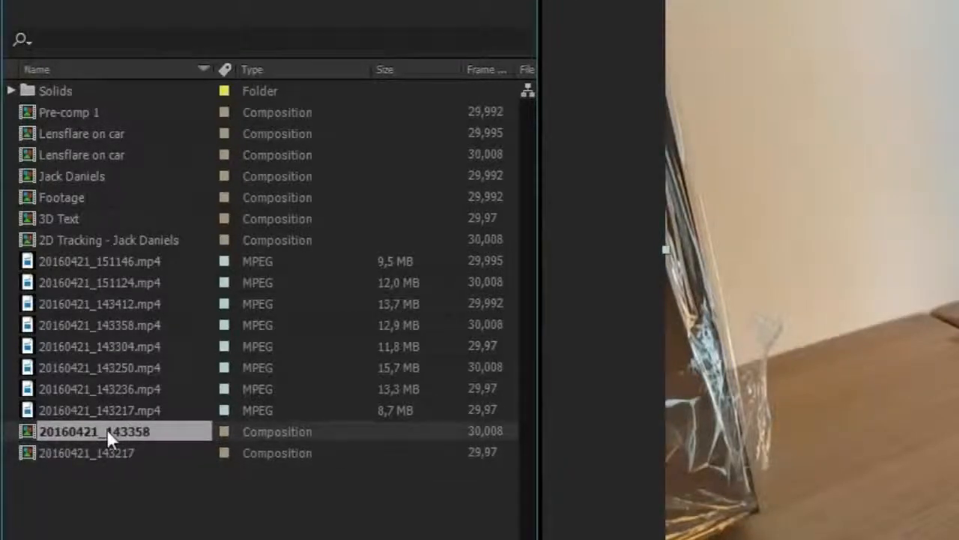
right_click(106, 435)
left_click(162, 539)
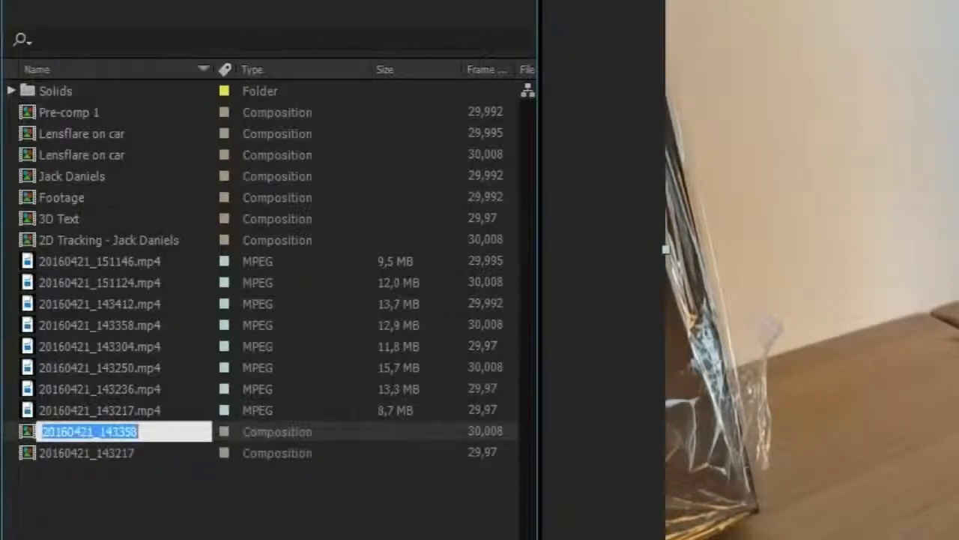
type("Jack Daniels - tutorial")
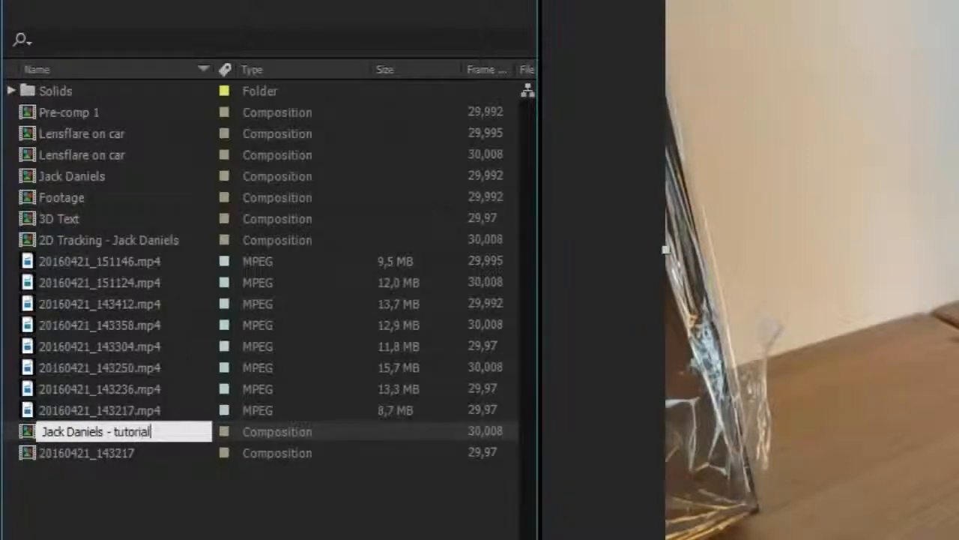
key("Return")
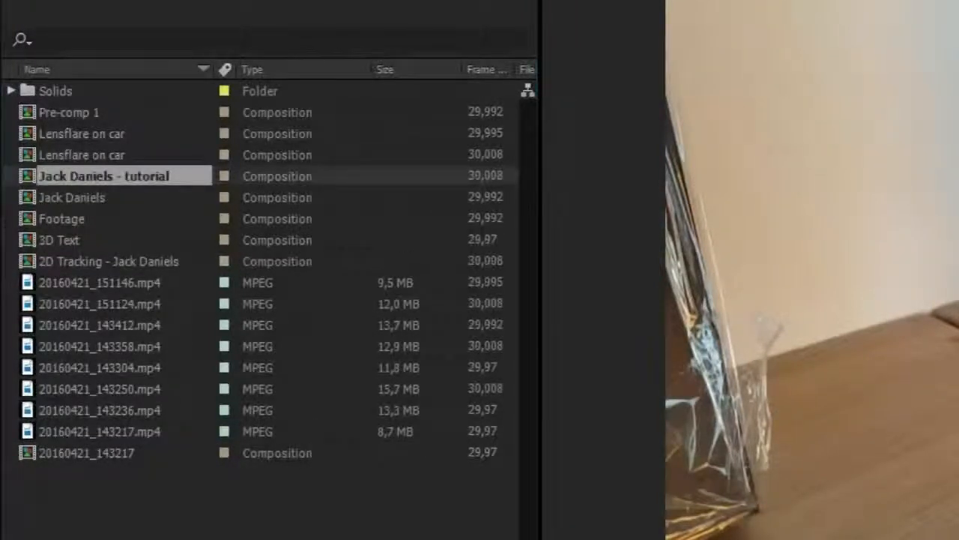
Shorten the work area to about the first three seconds and trim the composition to it
left_click_drag(453, 426, 619, 399)
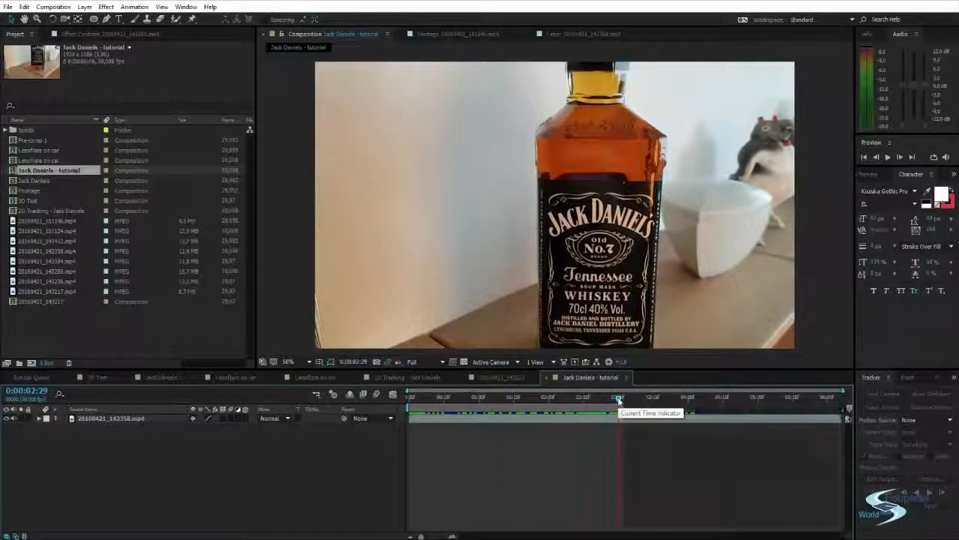
right_click(619, 400)
left_click(633, 441)
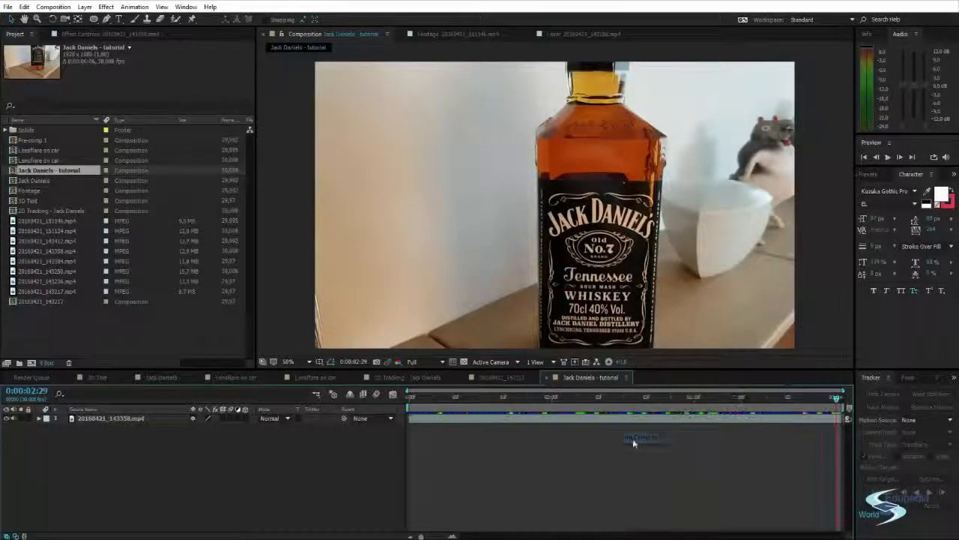
Preview the trimmed composition from its first frame, then stop near the beginning
left_click_drag(836, 394, 395, 397)
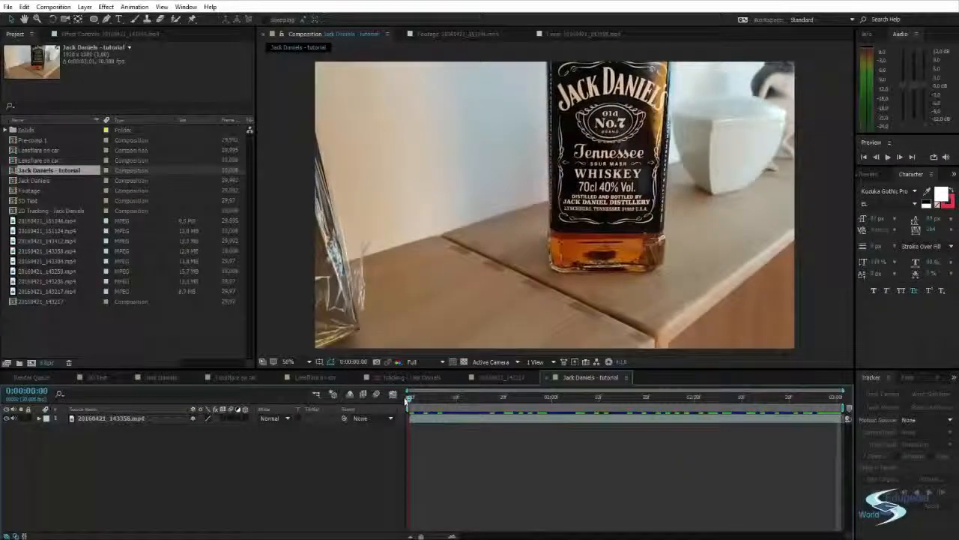
key("space")
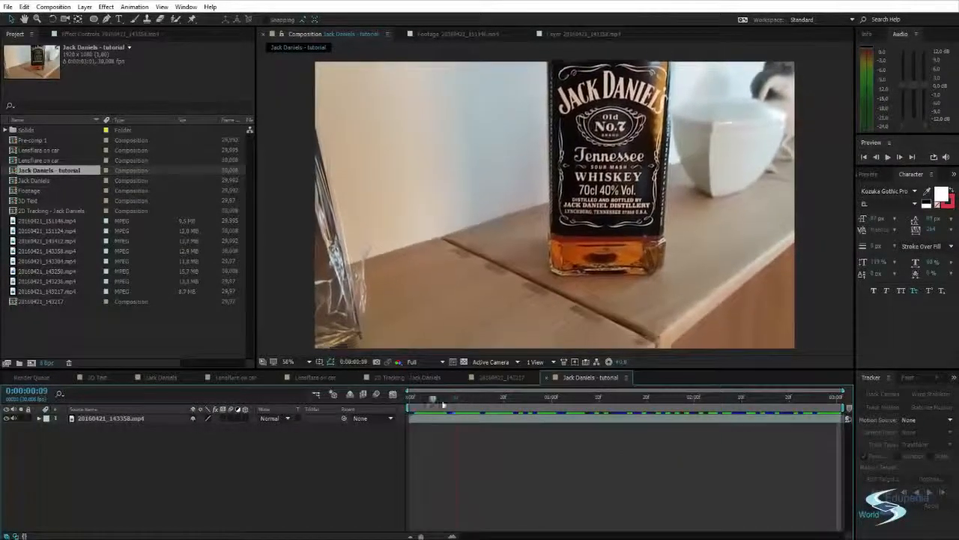
left_click(423, 397)
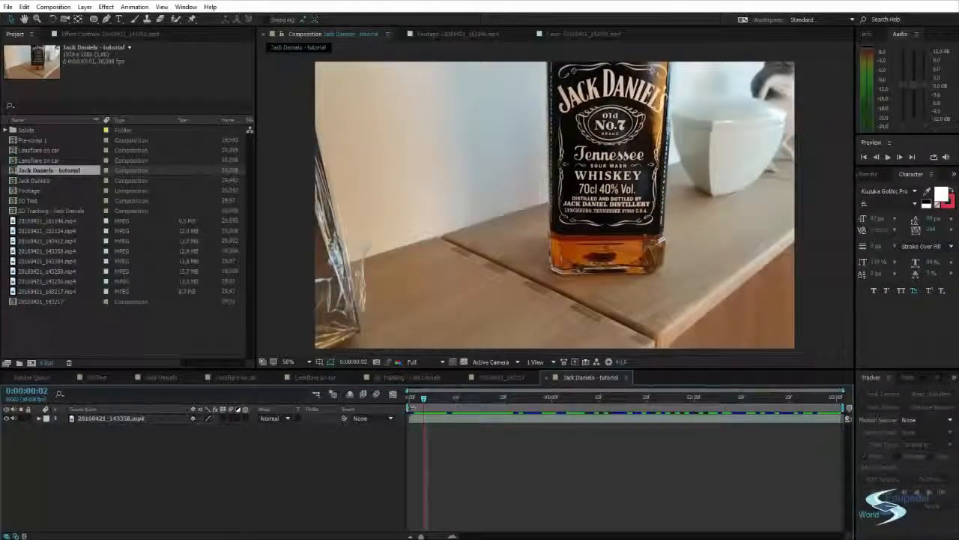
left_click_drag(411, 412, 459, 411)
right_click(487, 410)
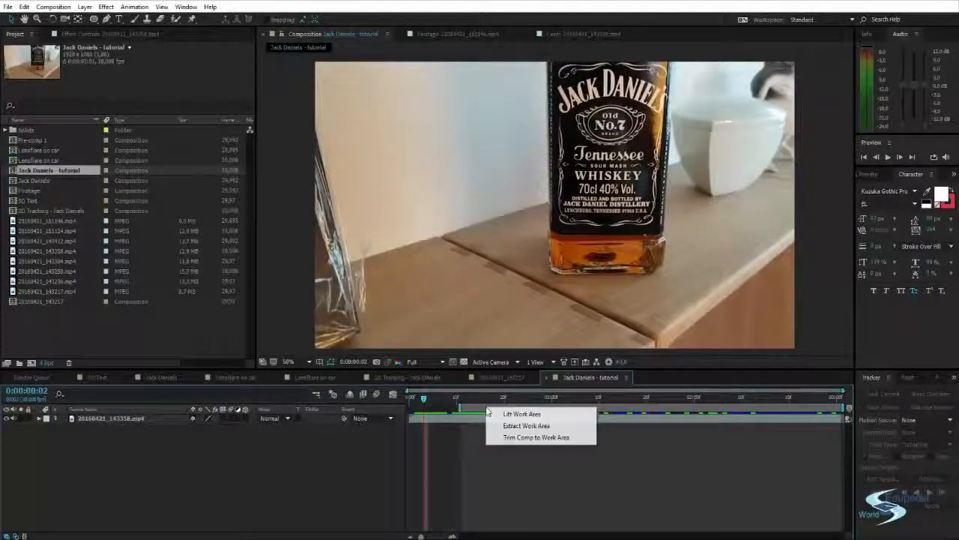
left_click(521, 442)
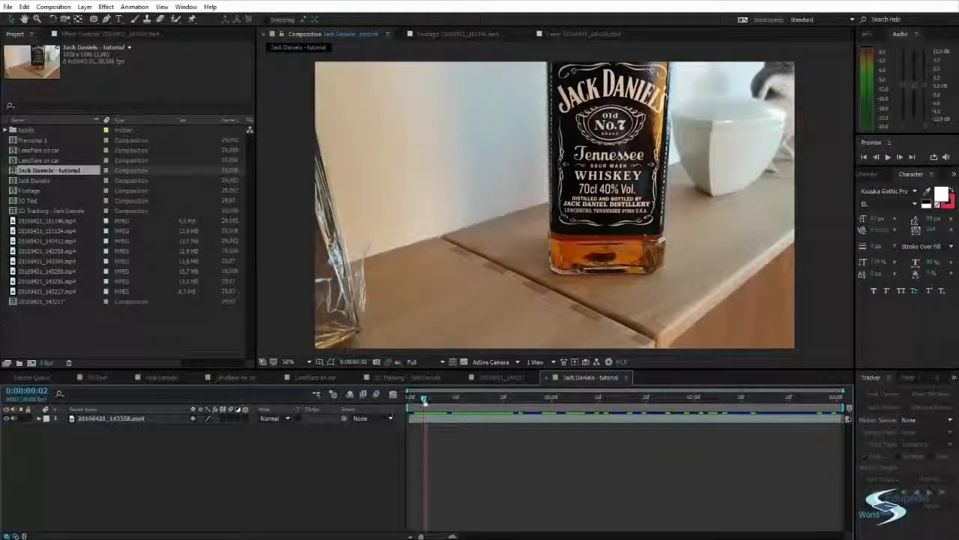
Go to 0:00:01:07 in the composition and rename the video layer as Footage
left_click_drag(424, 400, 455, 385)
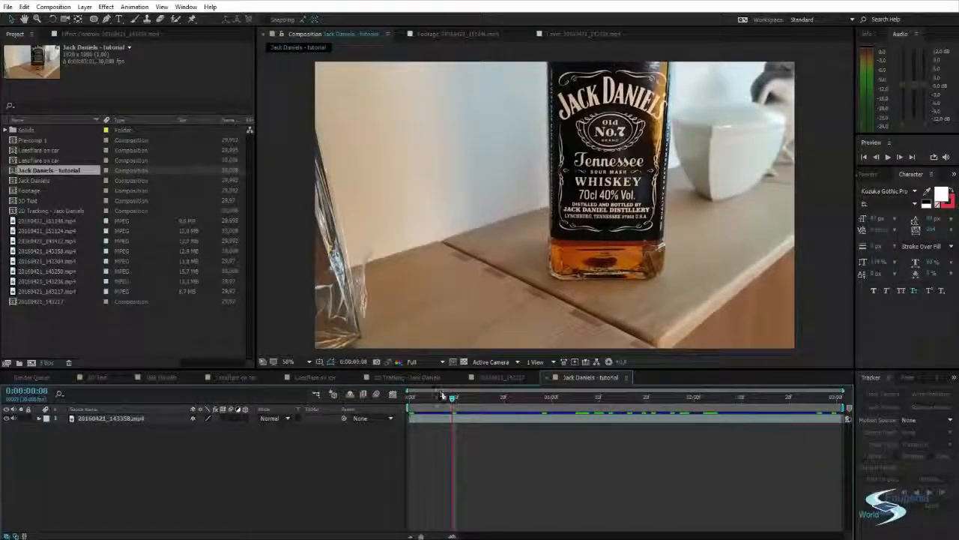
left_click_drag(454, 396, 589, 398)
left_click(136, 418)
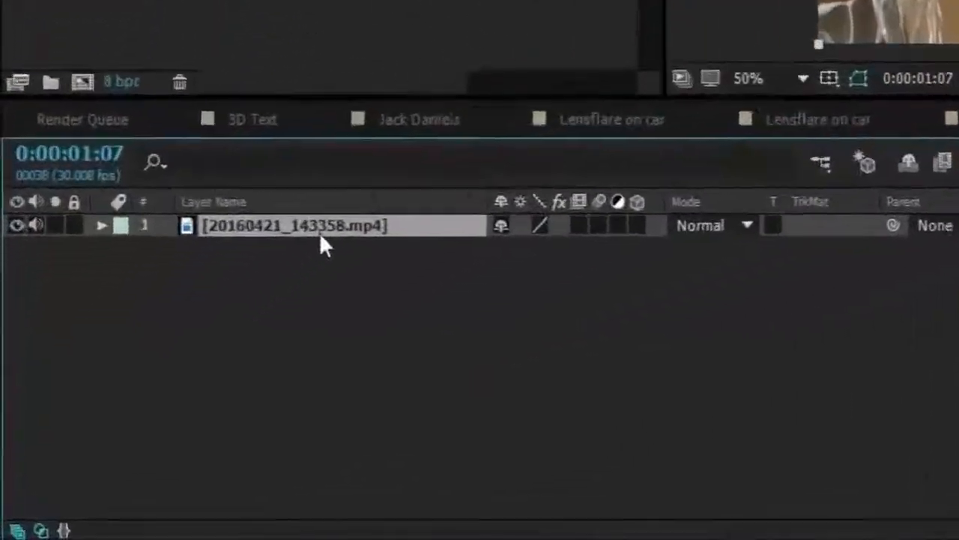
key("Return")
type("Foota")
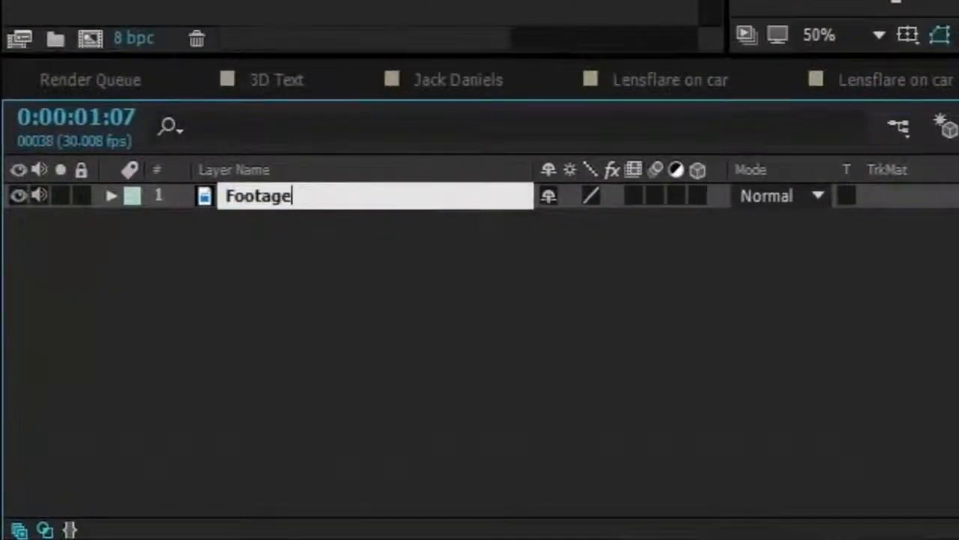
type("ge")
key("Return")
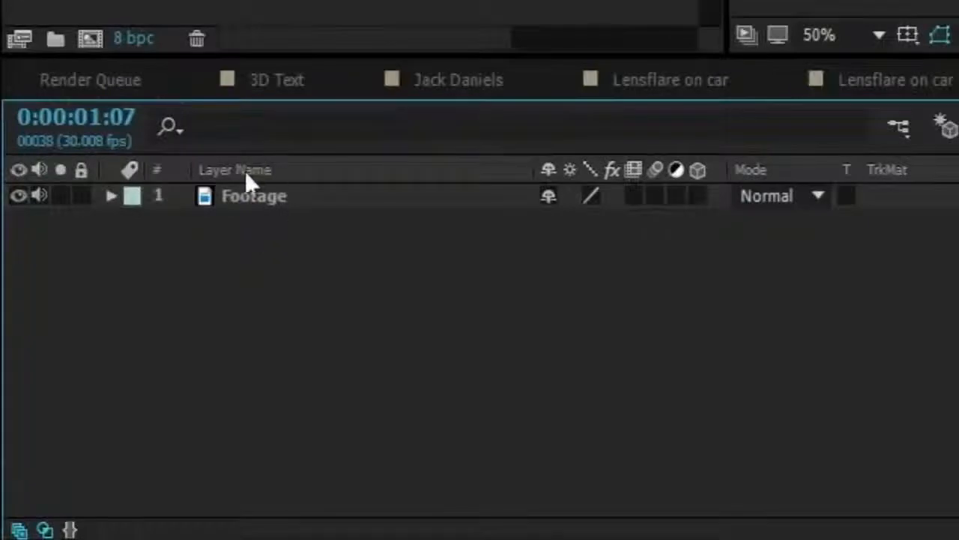
Start Track Motion on the Footage layer
left_click(243, 172)
left_click(240, 174)
right_click(250, 196)
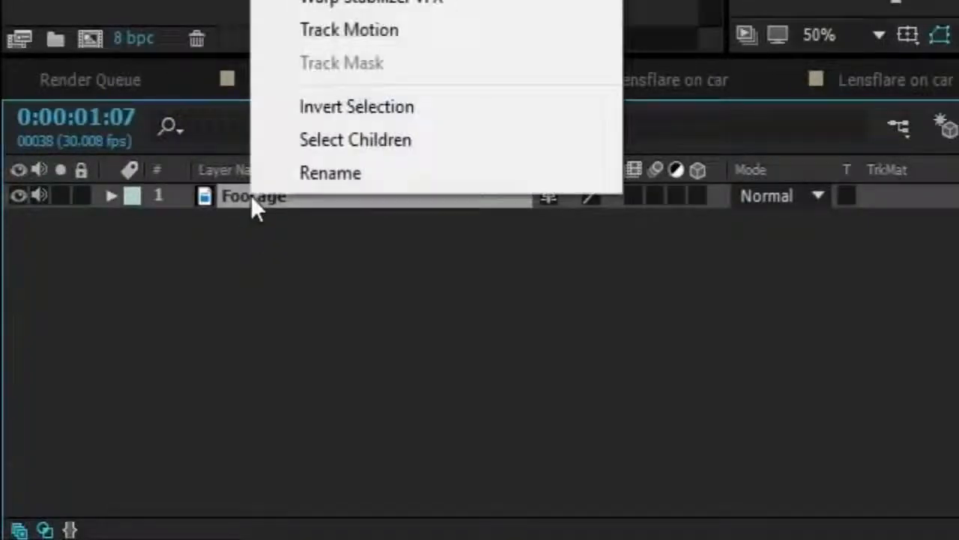
left_click(375, 34)
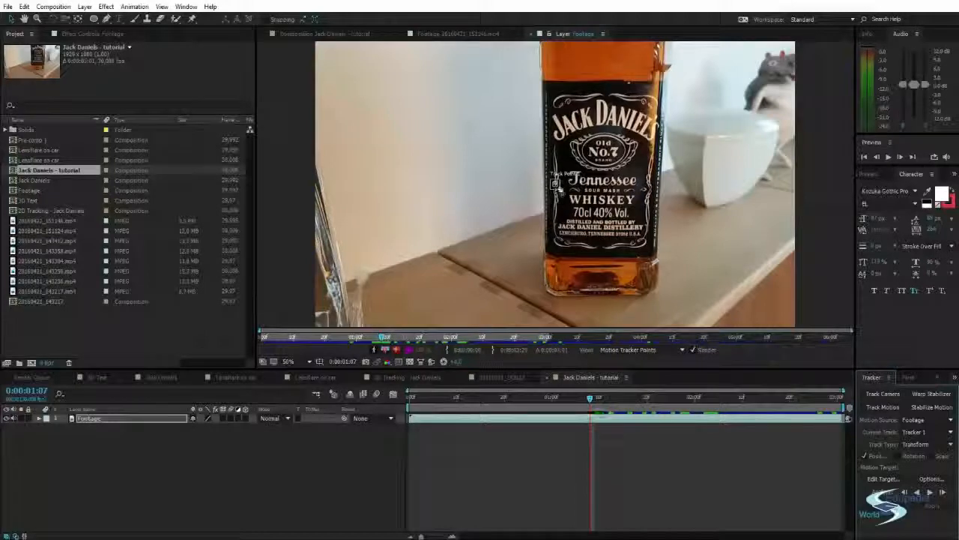
Place Track Point 1 over the small diamond beside "Sour Mash" on the bottle label and fit its feature region around it
scroll(556, 184, "up", 6)
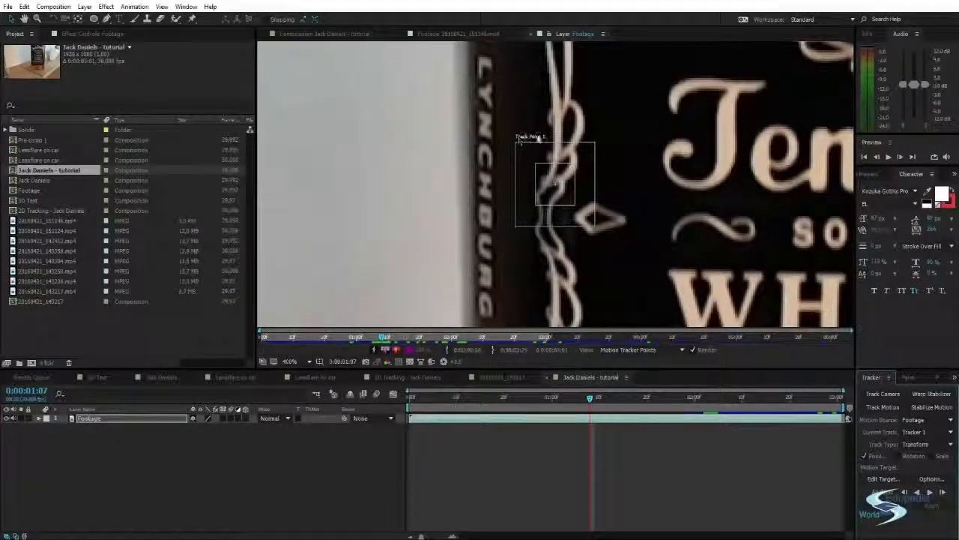
scroll(539, 140, "down", 5)
scroll(569, 176, "up", 1)
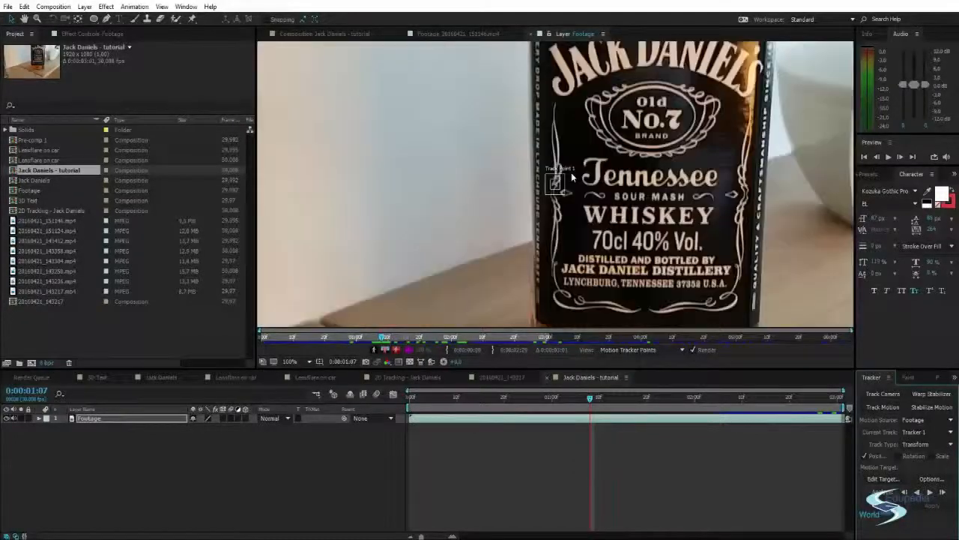
left_click_drag(572, 175, 543, 182)
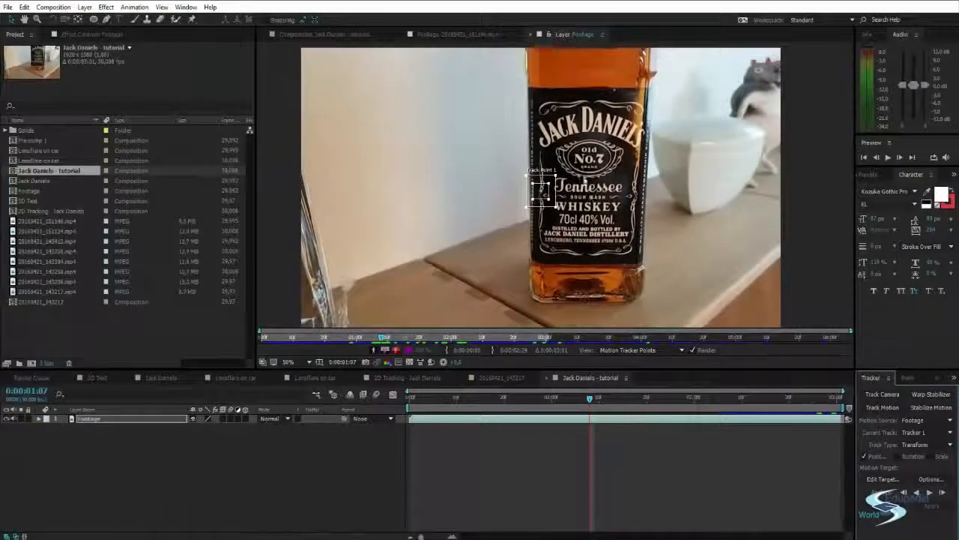
left_click_drag(541, 199, 553, 207)
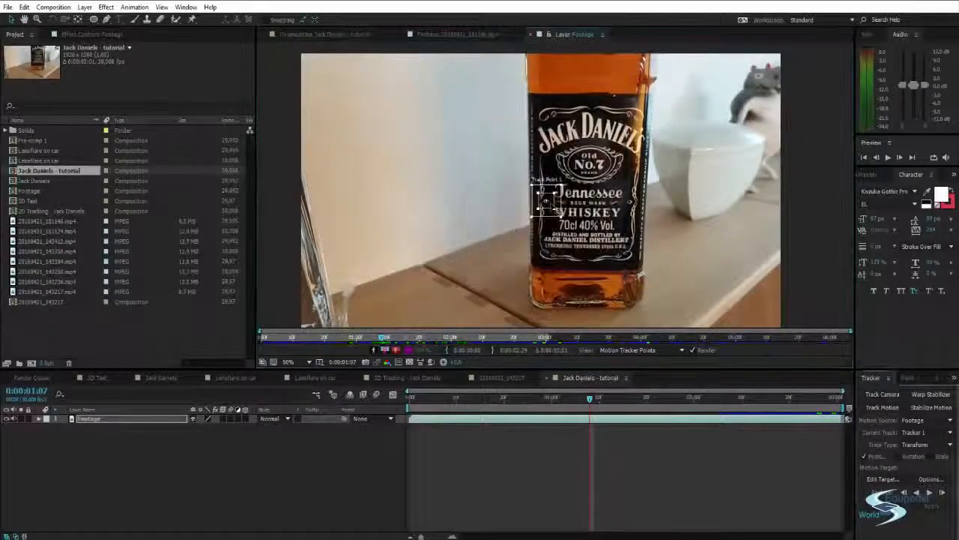
scroll(555, 191, "up", 3)
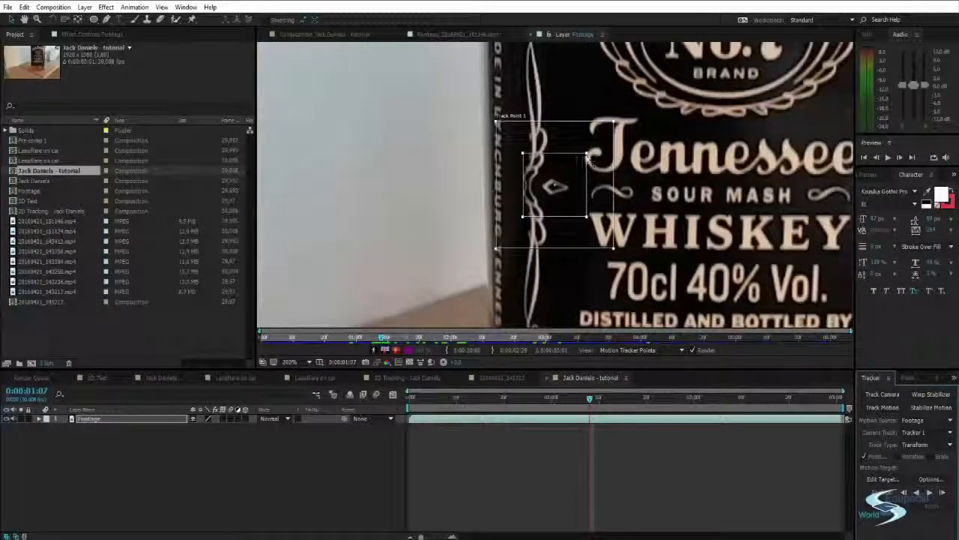
mouse_move(588, 155)
left_mouse_down()
mouse_move(576, 171)
mouse_move(580, 159)
left_mouse_up()
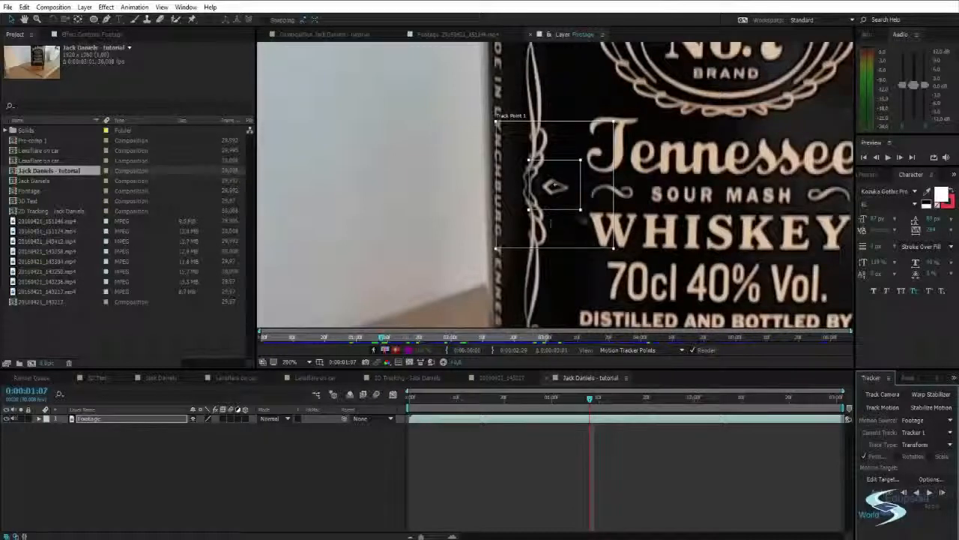
Compare the diamond's position one frame ahead, and enlarge Track Point 1's search region well beyond the feature region at 0:00:01:07
key("Page_Down")
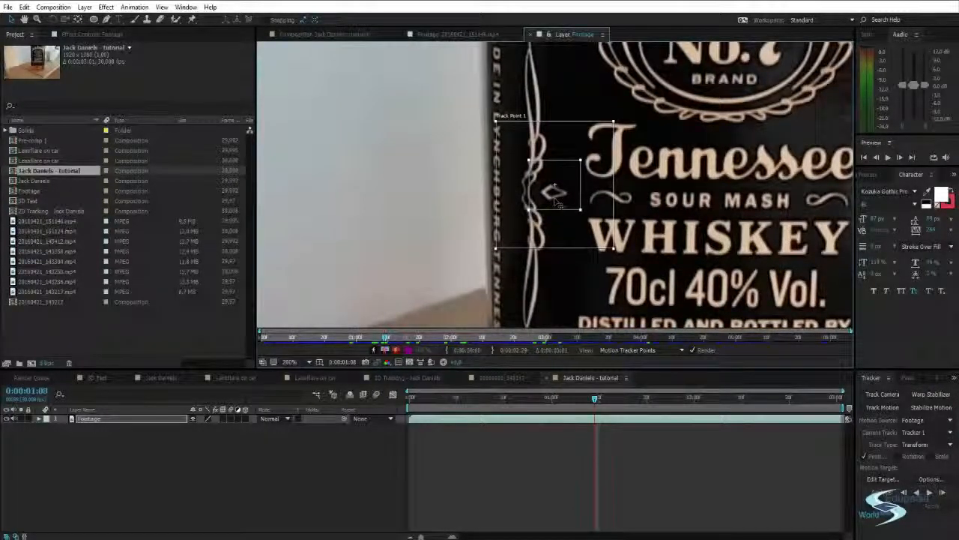
key("Page_Up")
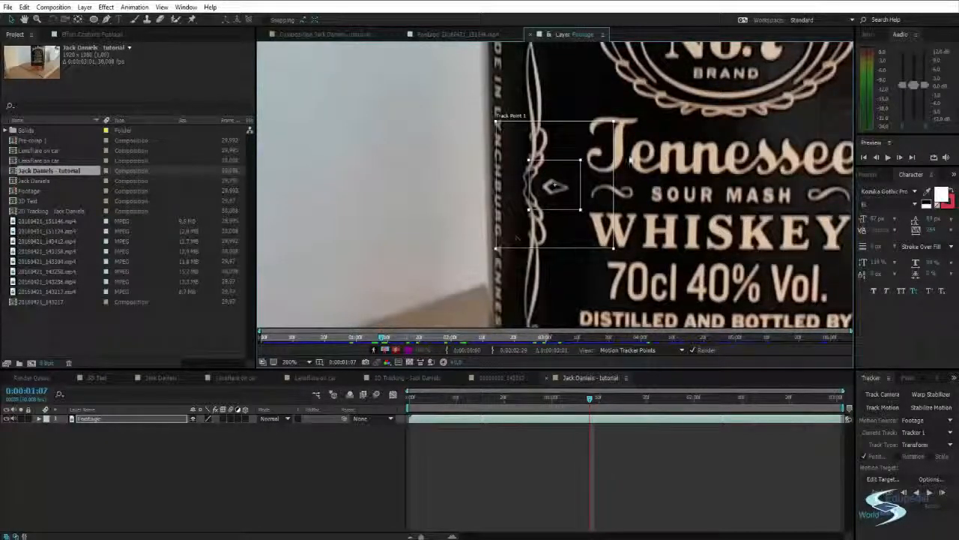
left_click_drag(613, 122, 671, 93)
scroll(678, 125, "down", 1)
scroll(673, 93, "up", 1)
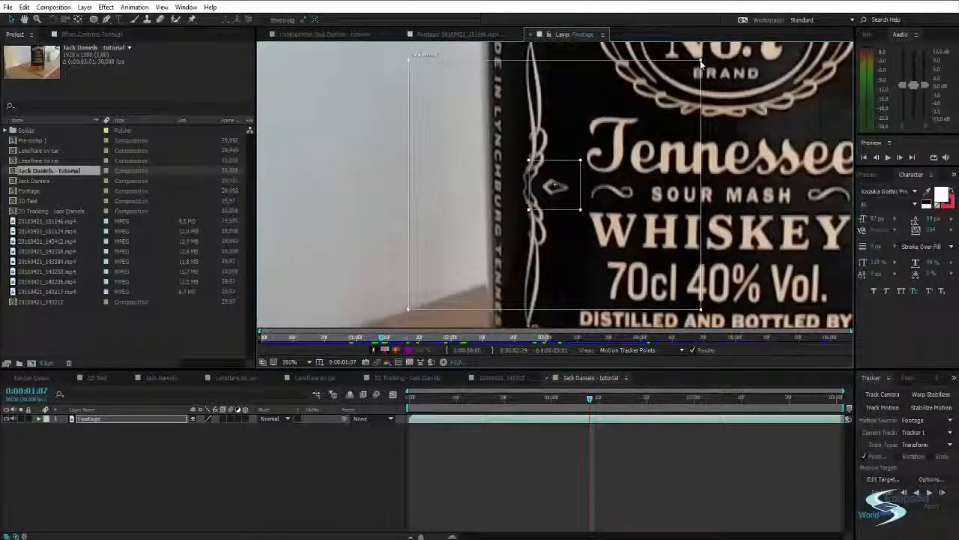
left_click_drag(700, 65, 687, 61)
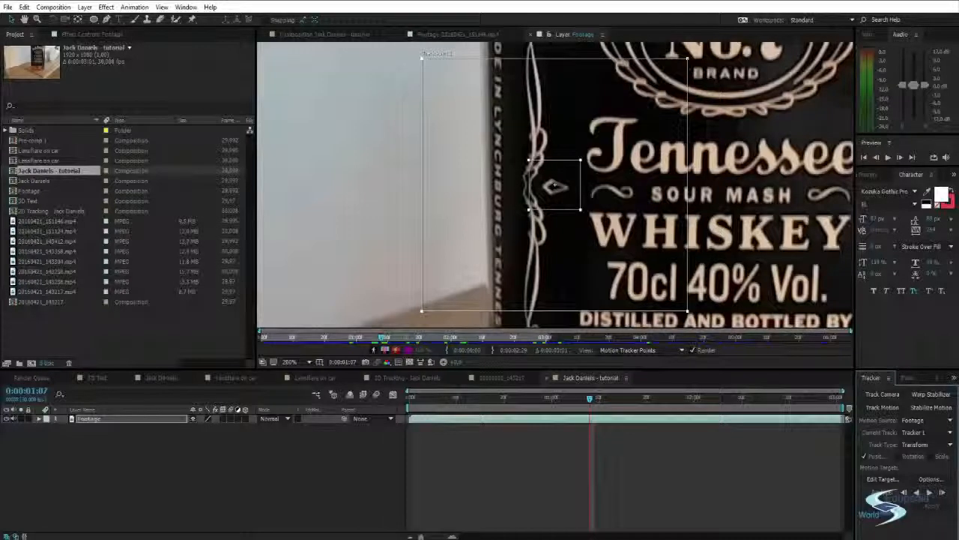
Center Track Point 1 on the label's diamond and shrink both its feature and search regions closely around it
mouse_move(555, 185)
left_mouse_down()
mouse_move(565, 195)
mouse_move(556, 187)
left_mouse_up()
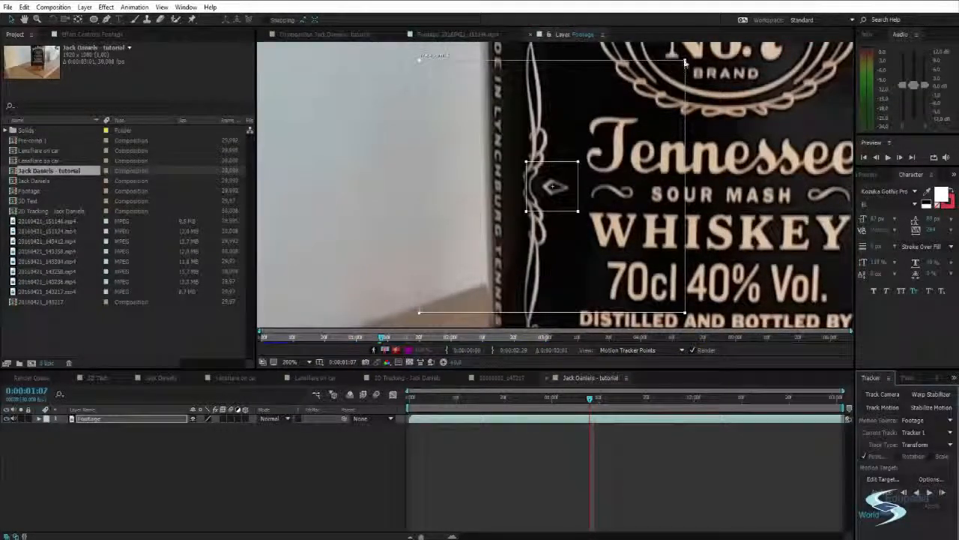
left_click_drag(685, 58, 569, 186)
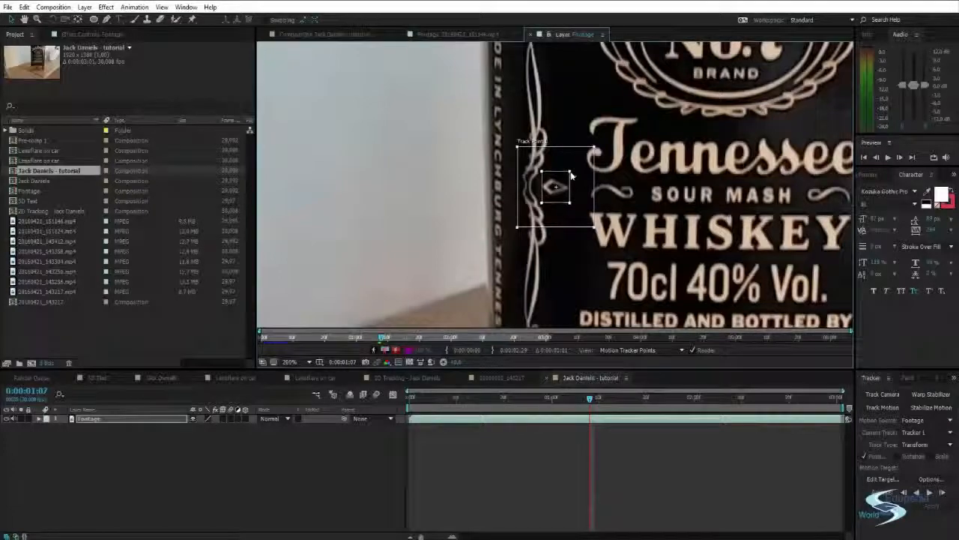
left_click_drag(594, 146, 581, 159)
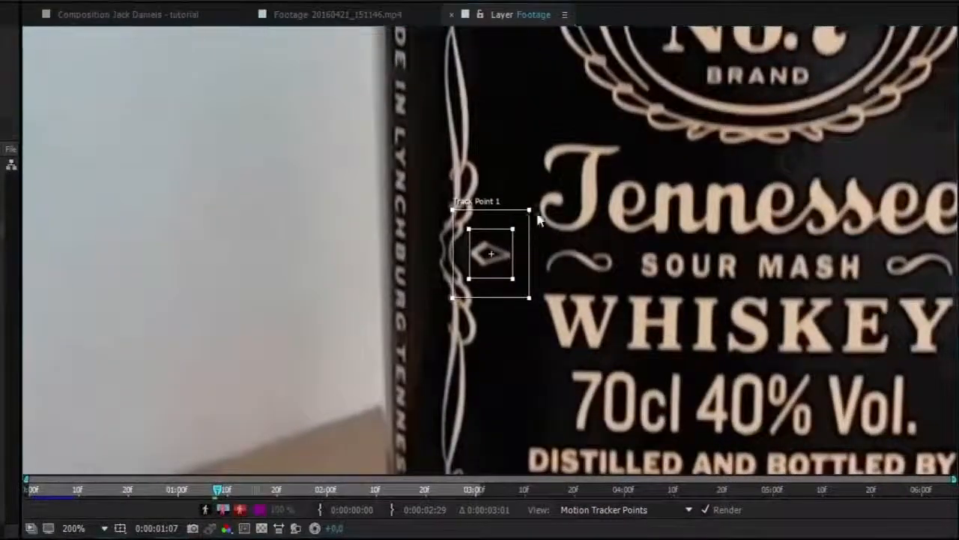
Analyze Track Point 1's motion forward from 0:00:01:07 to the end of the clip
scroll(538, 218, "down", 4)
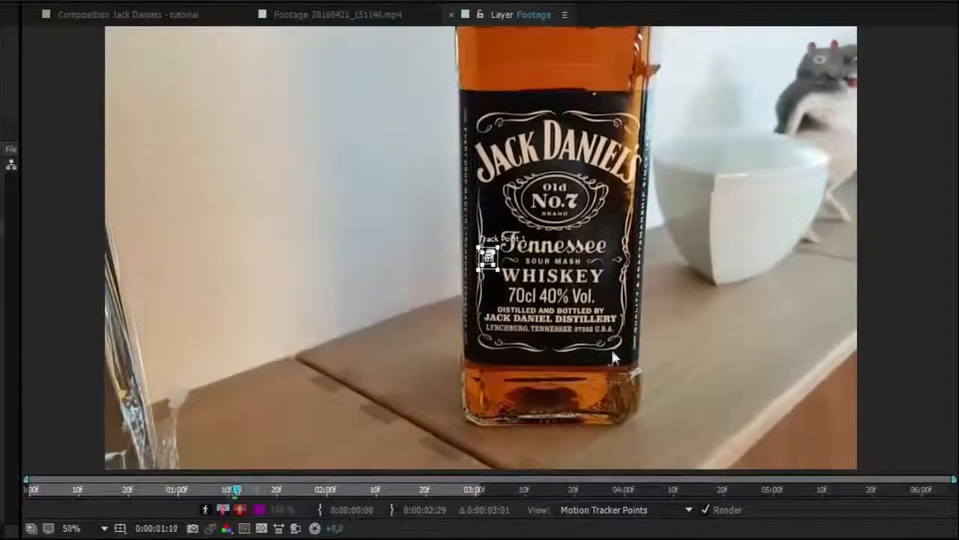
key("period")
key("period")
key("period")
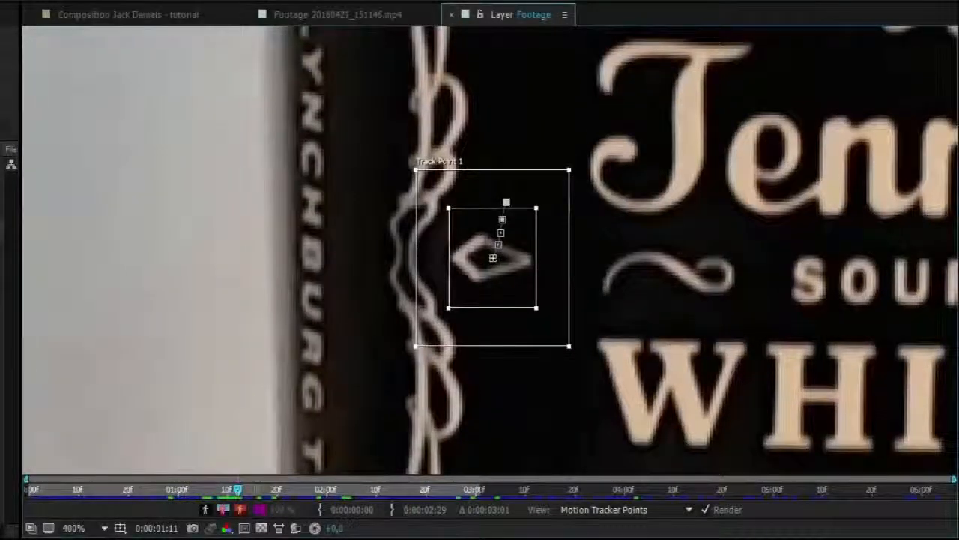
left_click(958, 347)
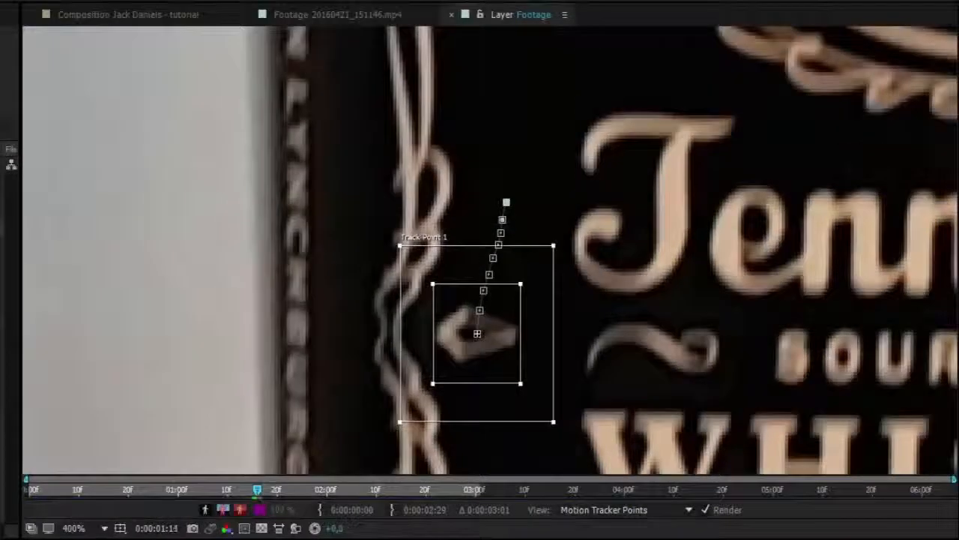
key("comma")
key("comma")
key("comma")
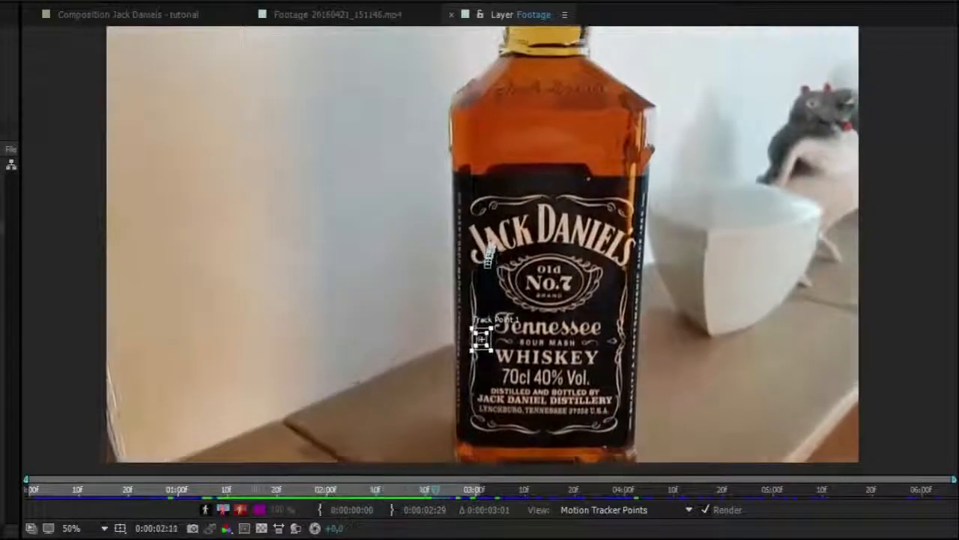
Examine the tracked path frame by frame backward from 0:00:02:29, checking whether Track Point 1 stays on the label's diamond
scroll(490, 393, "up", 4)
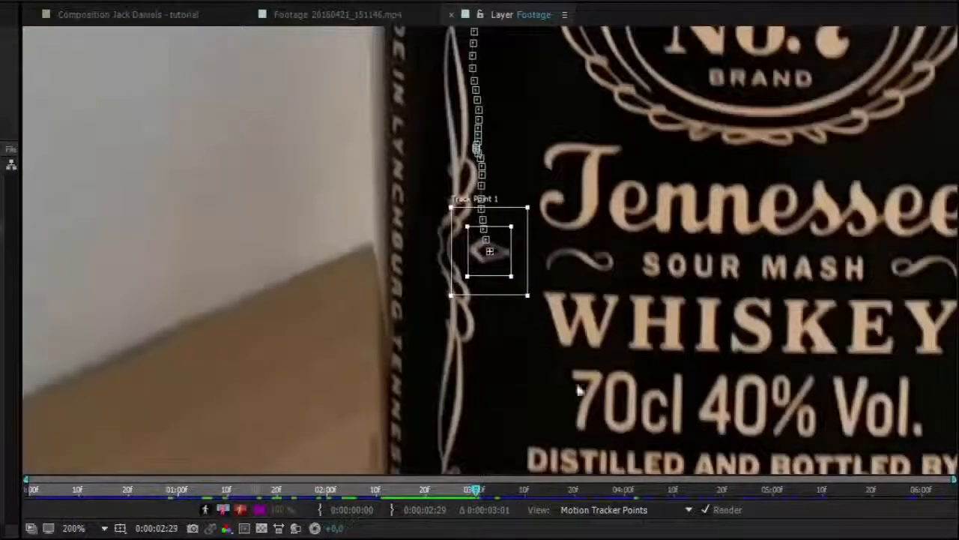
key("Page_Up")
key("Page_Up")
key("Page_Up")
key("Page_Up")
key("Page_Up")
key("Page_Up")
key("Page_Up")
key("Page_Up")
key("Page_Up")
key("Page_Up")
key("Page_Up")
key("Page_Up")
key("Page_Up")
key("Page_Up")
key("Page_Up")
key("Page_Up")
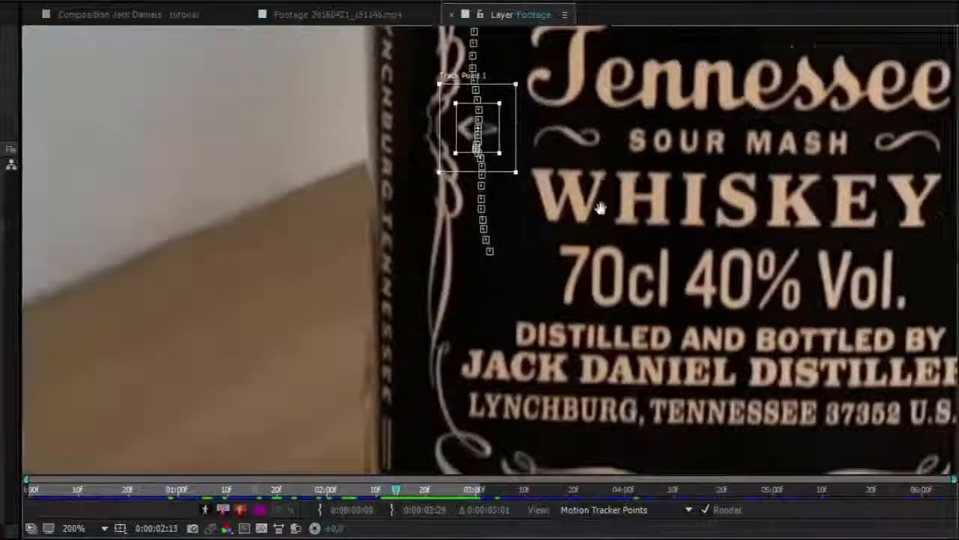
left_click_drag(599, 208, 598, 357)
key("Page_Up")
key("Page_Up")
key("Page_Up")
key("Page_Up")
key("Page_Up")
key("Page_Up")
key("Page_Up")
key("Page_Up")
key("Page_Up")
key("Page_Up")
key("Page_Up")
key("Page_Up")
key("Page_Up")
key("Page_Up")
key("Page_Up")
key("Page_Up")
key("Page_Up")
key("Page_Up")
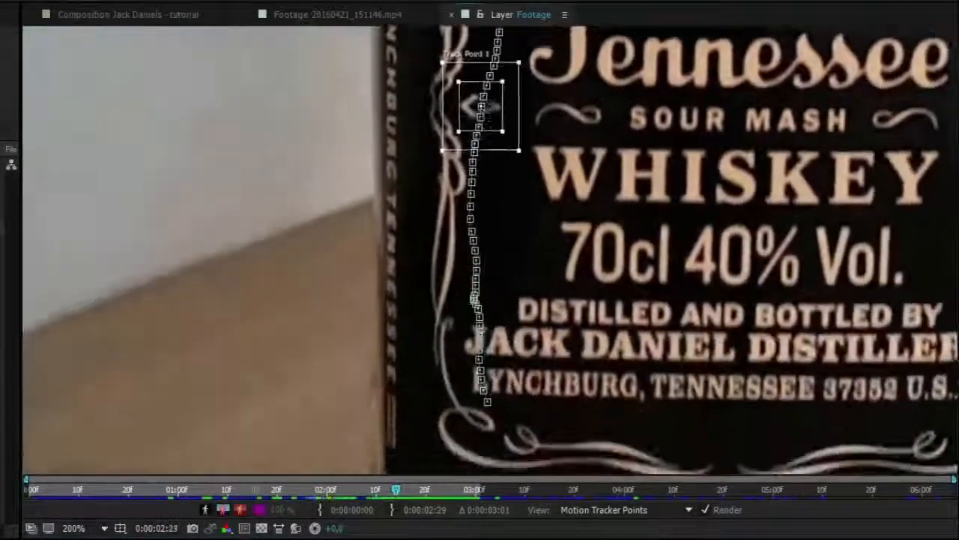
key("Page_Up")
key("Page_Up")
key("Page_Up")
key("Page_Up")
key("Page_Up")
key("Page_Up")
key("Page_Up")
key("Page_Up")
key("Page_Up")
key("Page_Up")
key("Page_Up")
key("Page_Up")
key("Page_Up")
key("Page_Up")
key("Page_Up")
key("Page_Up")
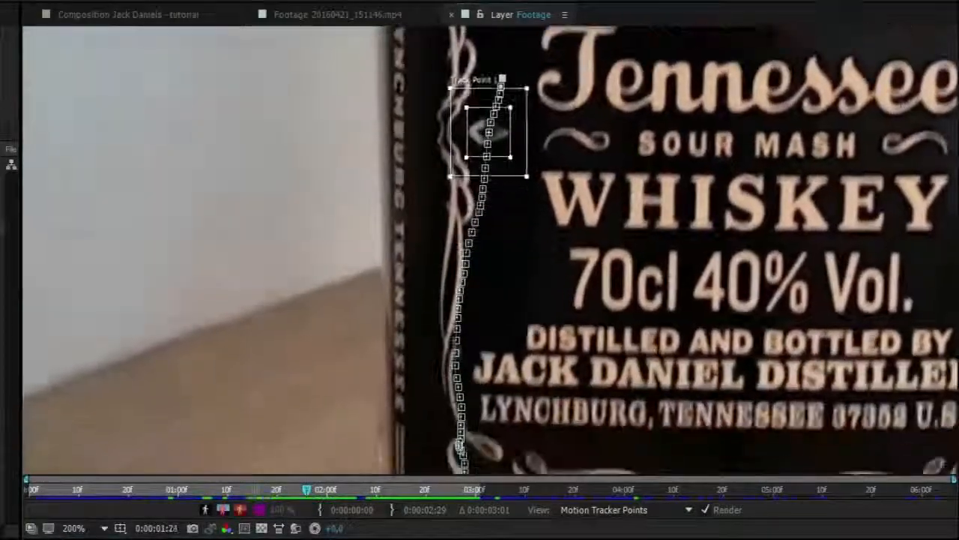
Return to 0:00:01:07 and analyze Track Point 1's motion backward to the start of the clip
key("Page_Up")
key("comma")
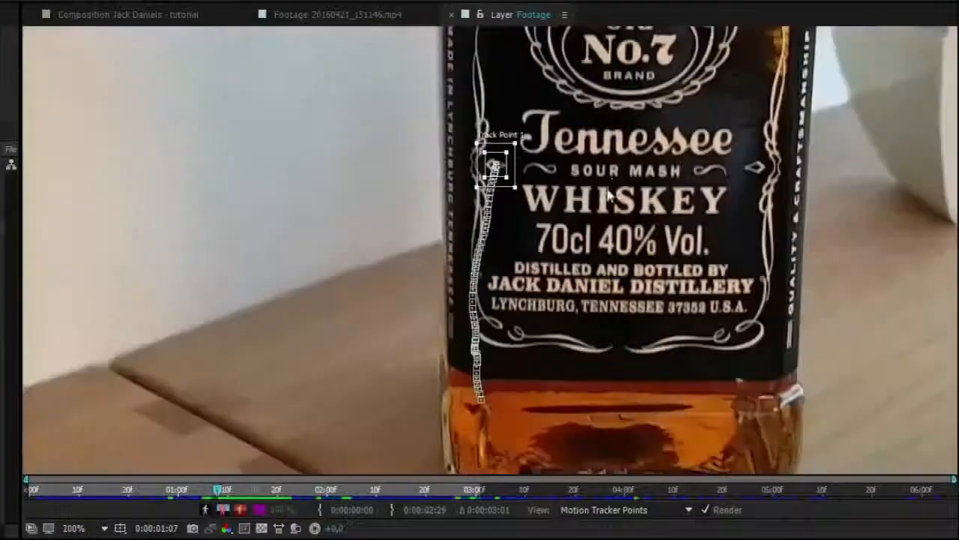
key("Page_Up")
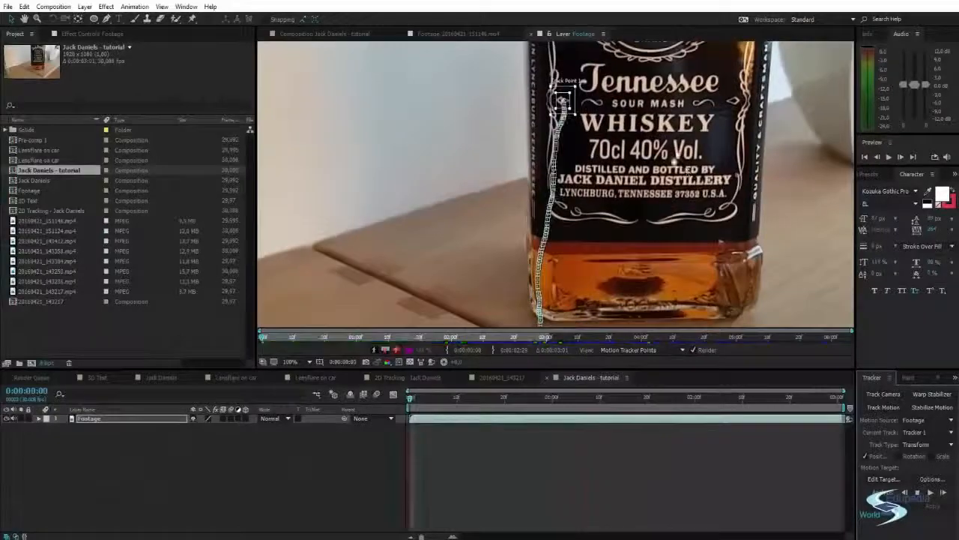
Play back the tracked footage to check the track against the label, ending on the last frame at 0:00:02:29
key("space")
key("space")
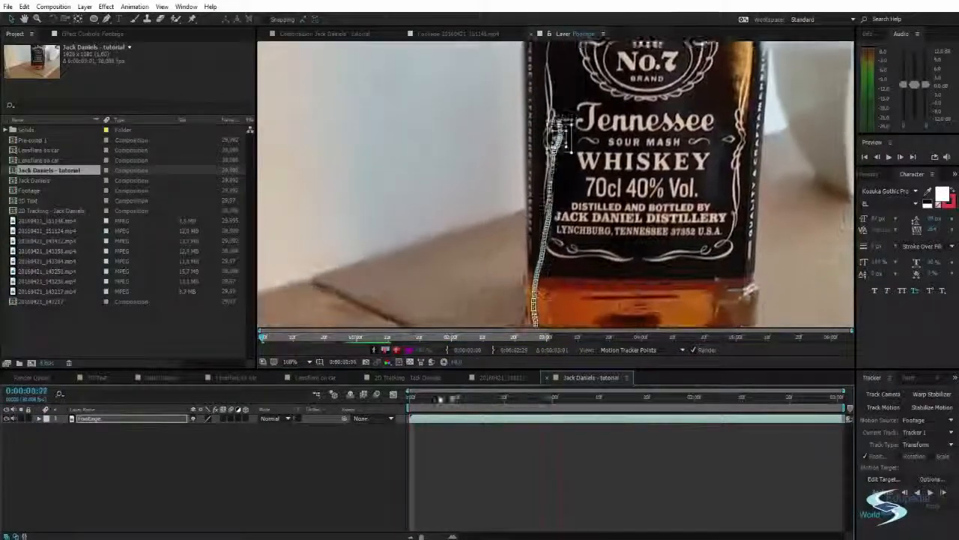
key("space")
scroll(626, 262, "down", 1)
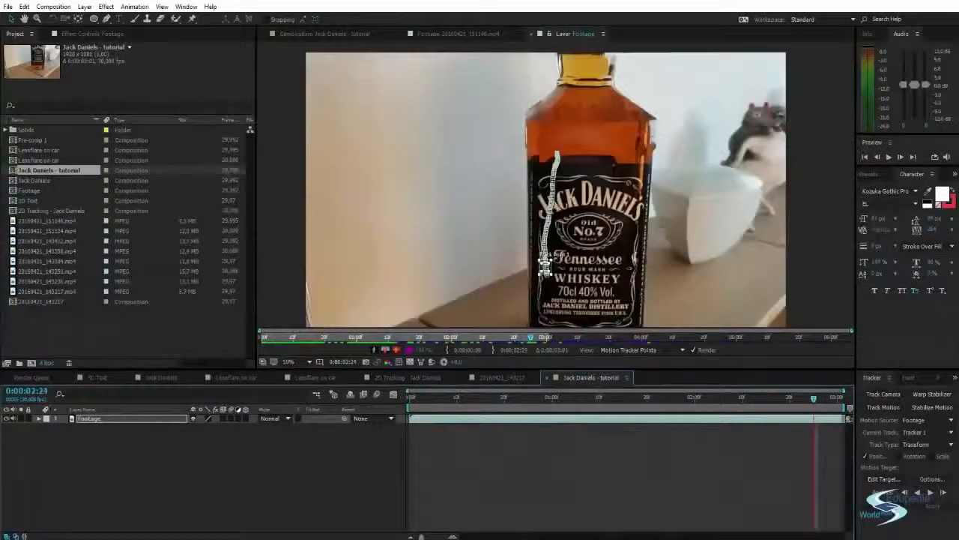
left_click_drag(602, 254, 614, 211)
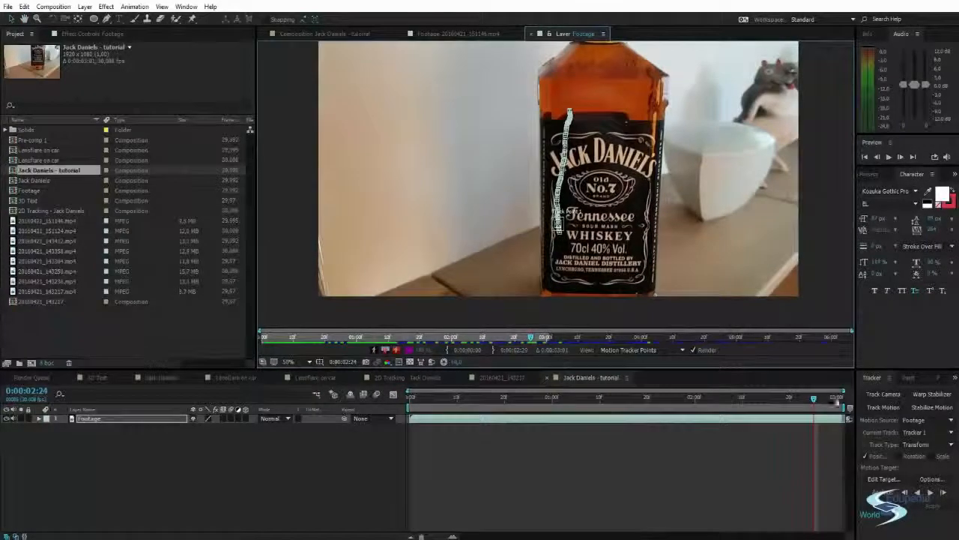
left_click_drag(813, 399, 837, 420)
left_click(241, 463)
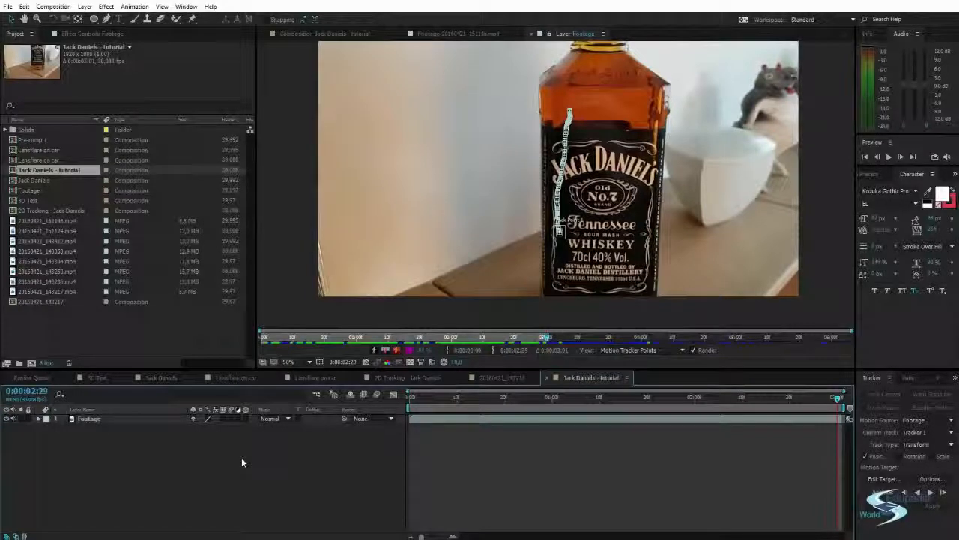
right_click(241, 463)
mouse_move(307, 350)
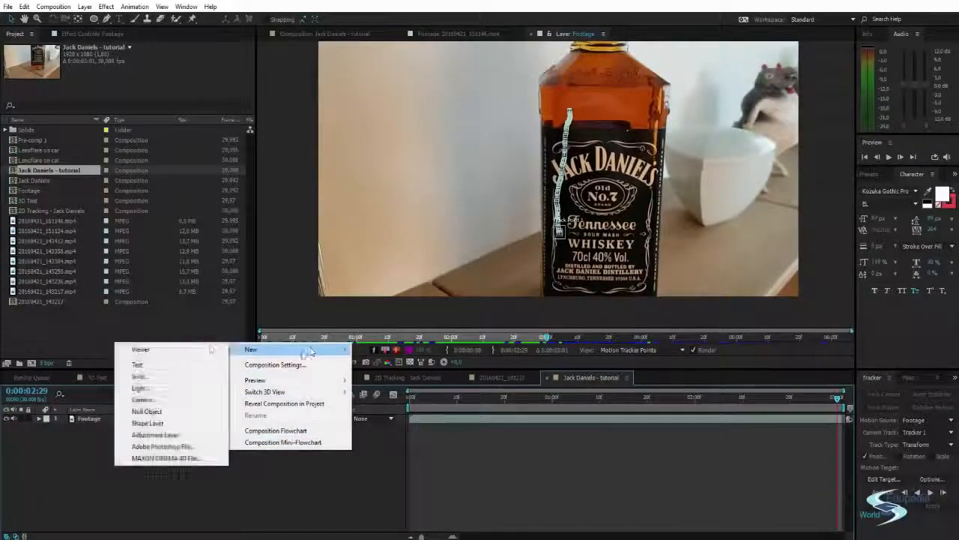
left_click(150, 412)
key("Delete")
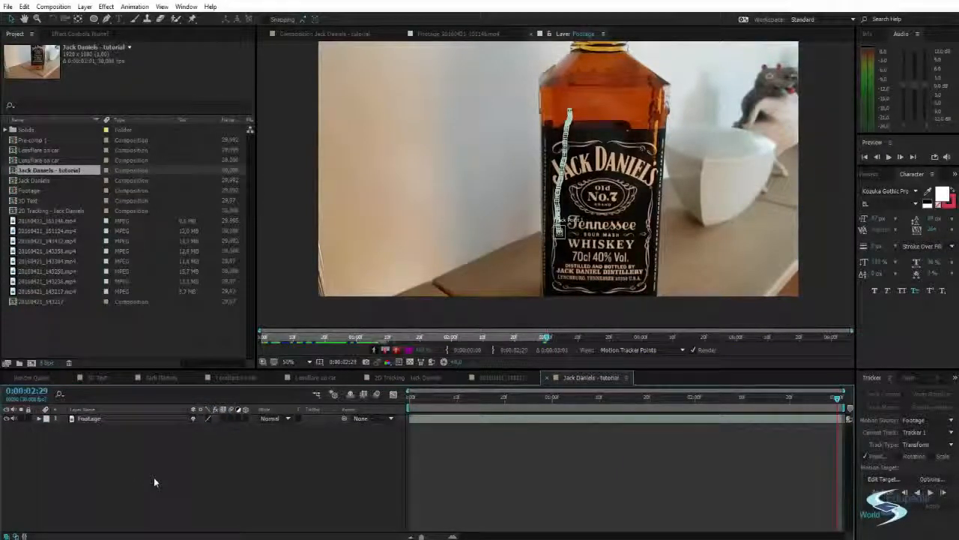
Add a null object above the Footage layer and rename it "data"
key("ctrl+alt+shift+y")
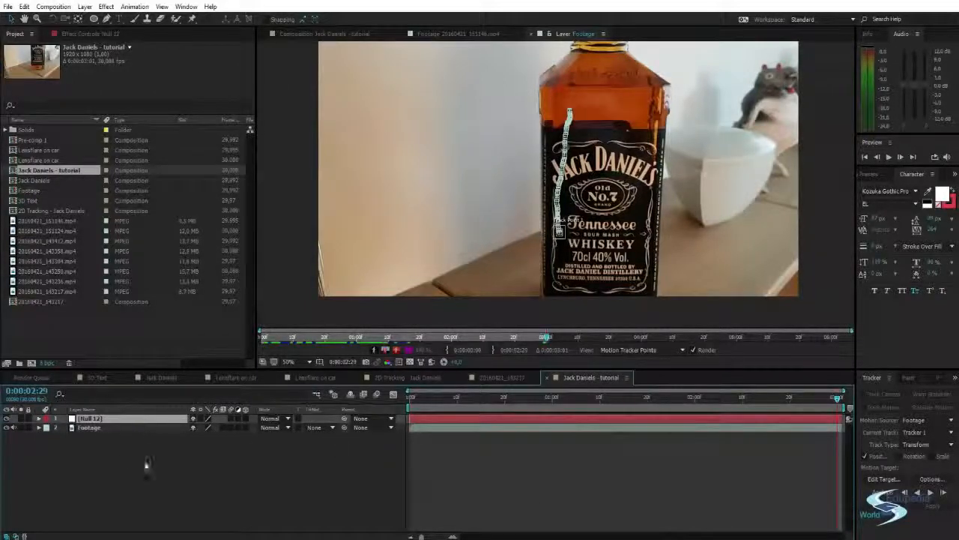
left_click(147, 464)
left_click(133, 421)
key("Return")
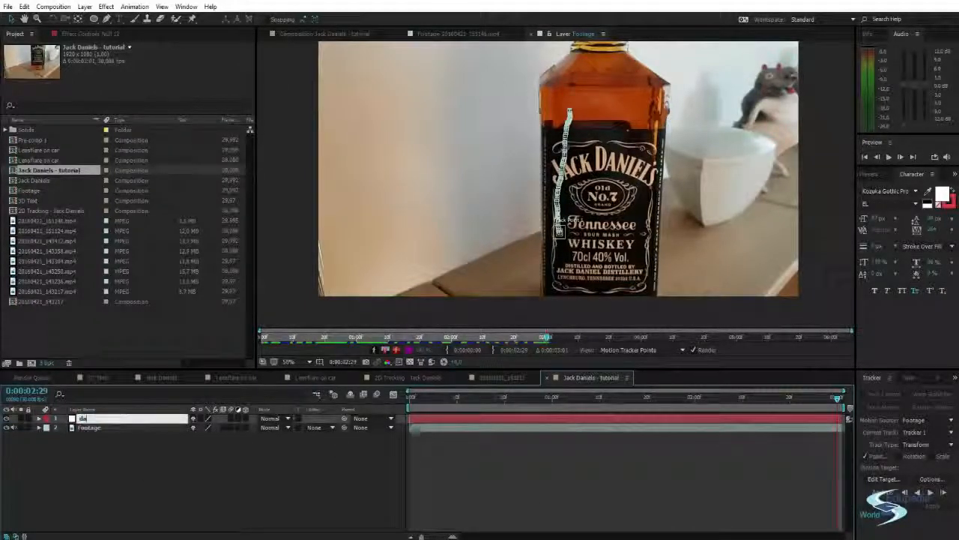
type("datas")
key("BackSpace")
key("Return")
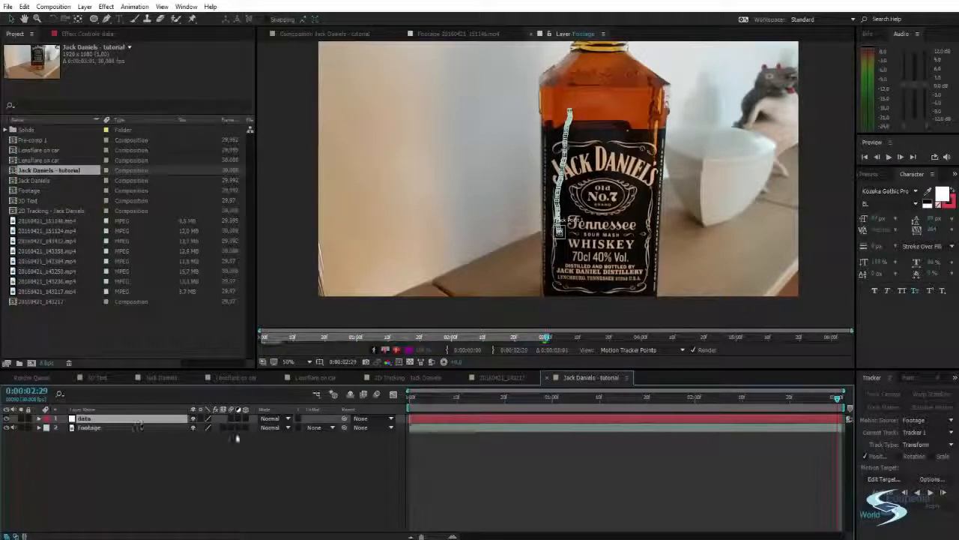
Set the motion target of the Footage layer's tracker to the "data" null layer
left_click(883, 439)
left_click(770, 429)
left_click(879, 438)
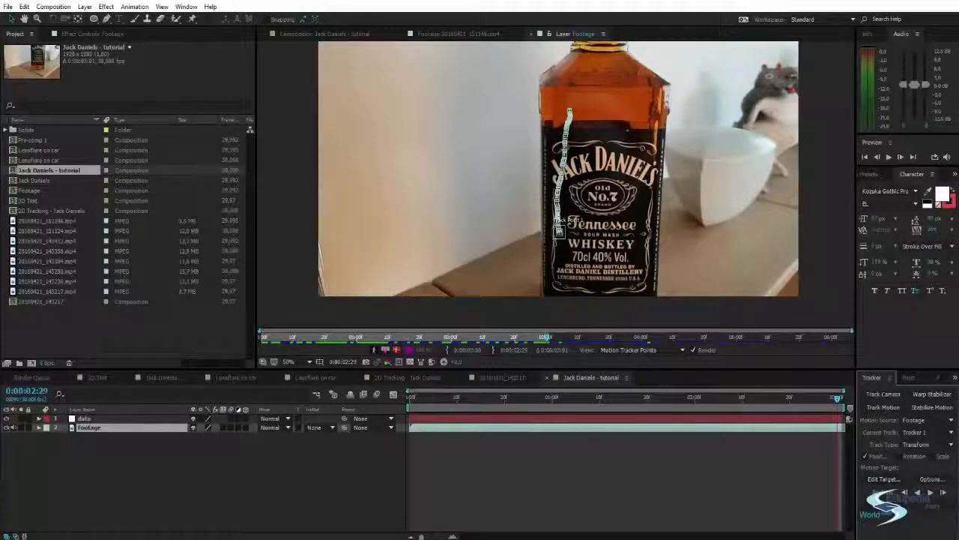
left_click(884, 479)
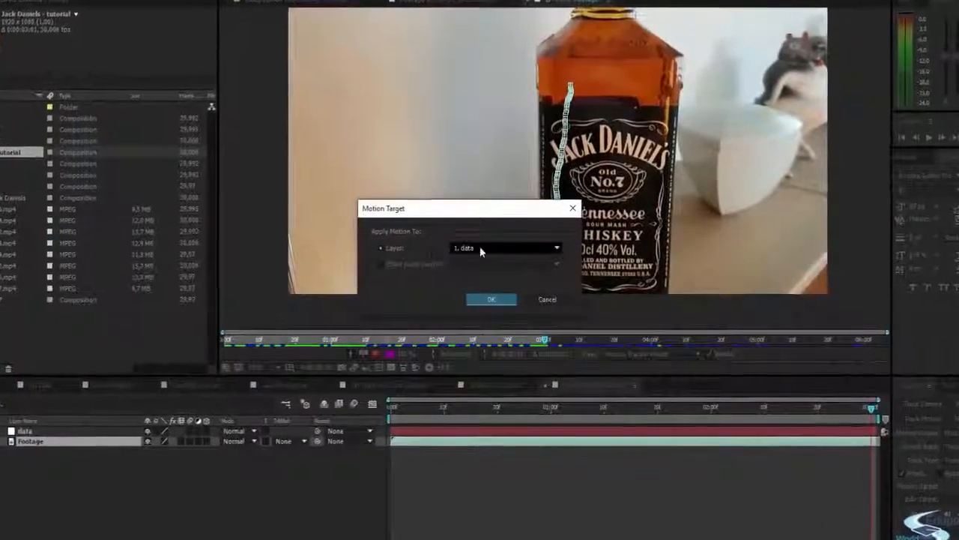
left_click(480, 250)
left_click(459, 260)
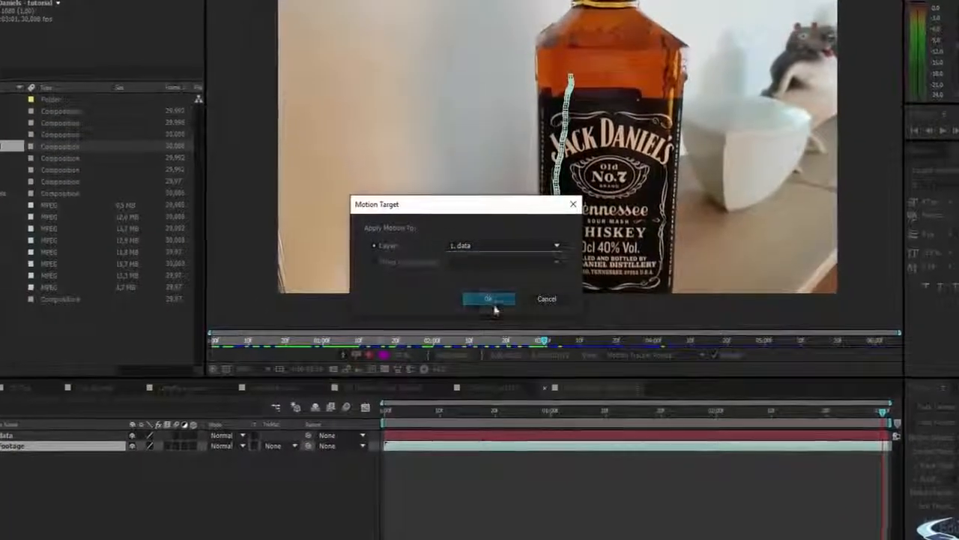
left_click(494, 304)
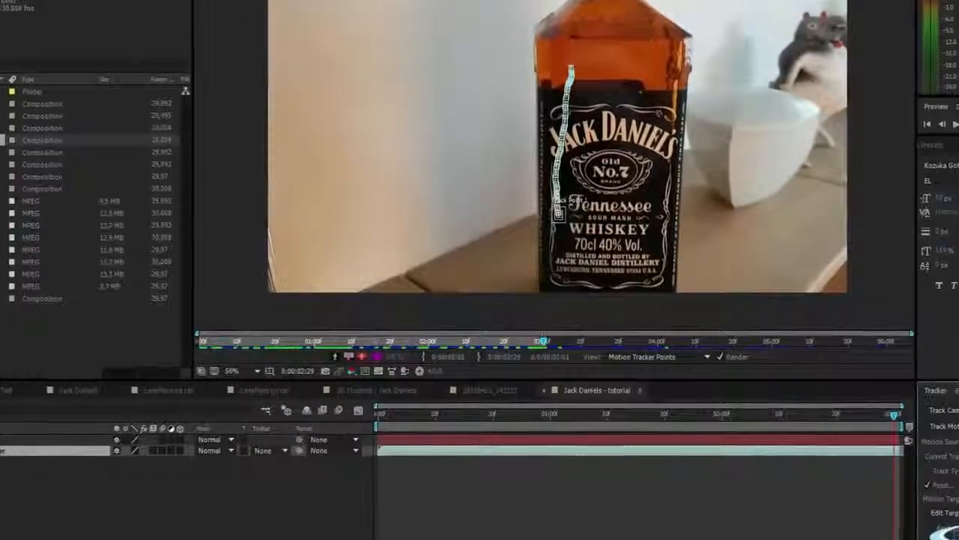
Apply the tracking data to the "data" null in both X and Y dimensions, leaving no layer selected
left_click(958, 538)
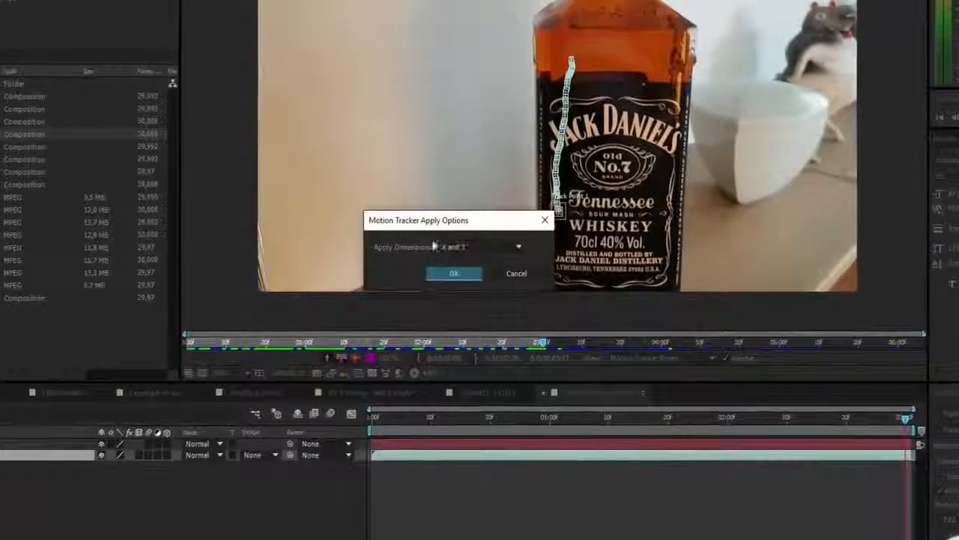
left_click(459, 246)
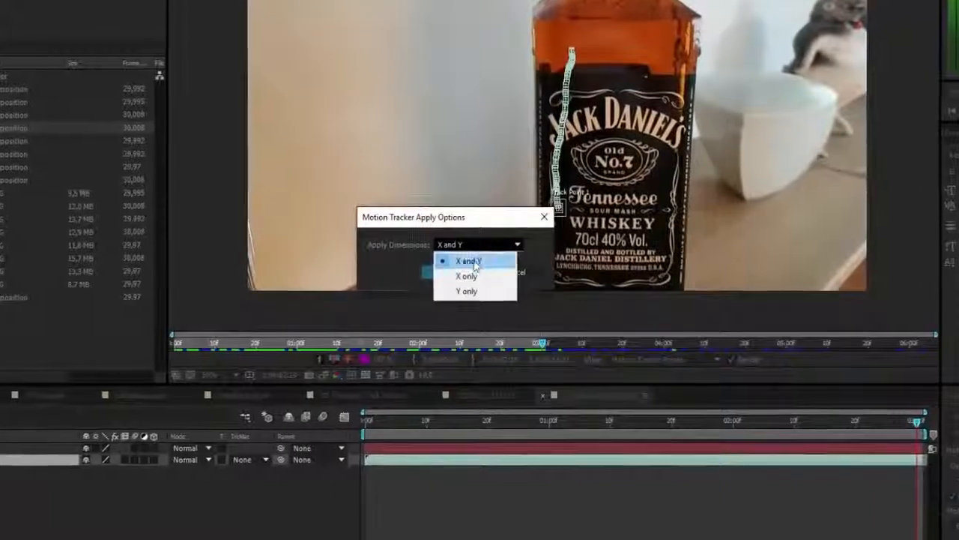
left_click(468, 262)
left_click(442, 272)
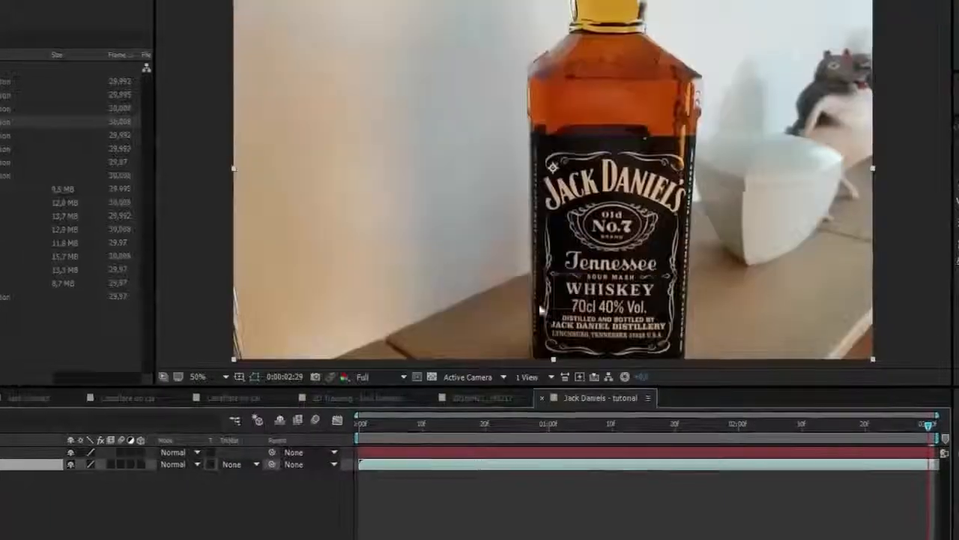
scroll(459, 254, "down", 2)
scroll(508, 197, "up", 2)
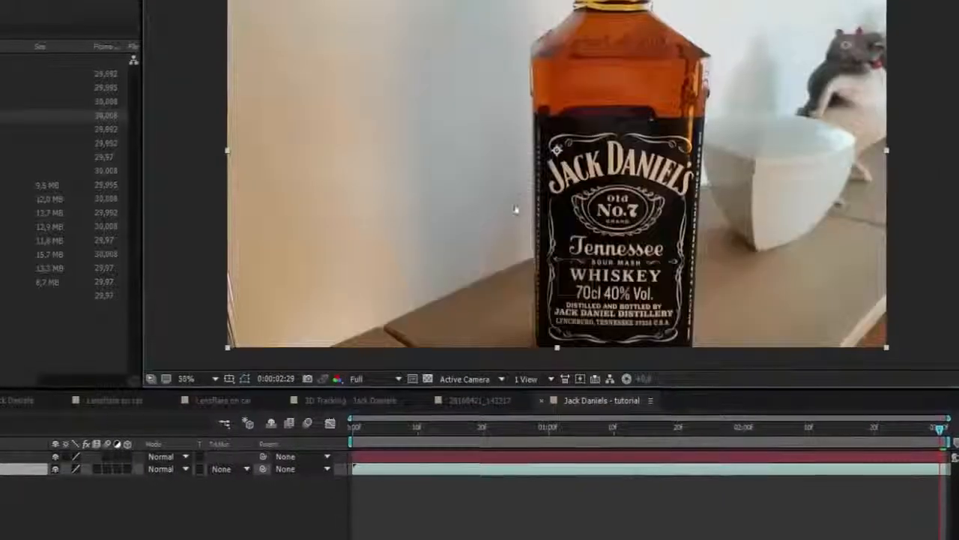
left_click(75, 508)
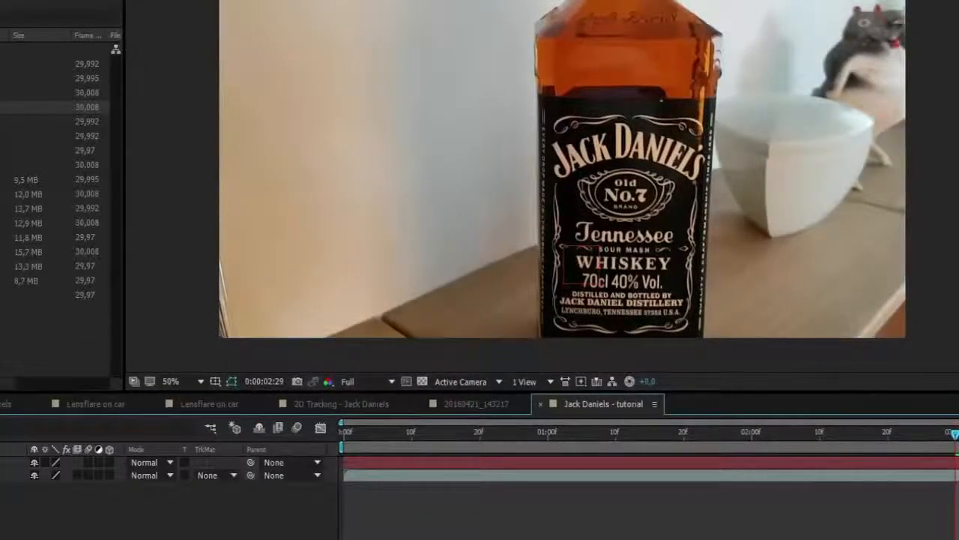
Add a text layer reading "Jack Daniels" over the wall beside the bottle at 0:00:02:28
left_click_drag(954, 433, 951, 488)
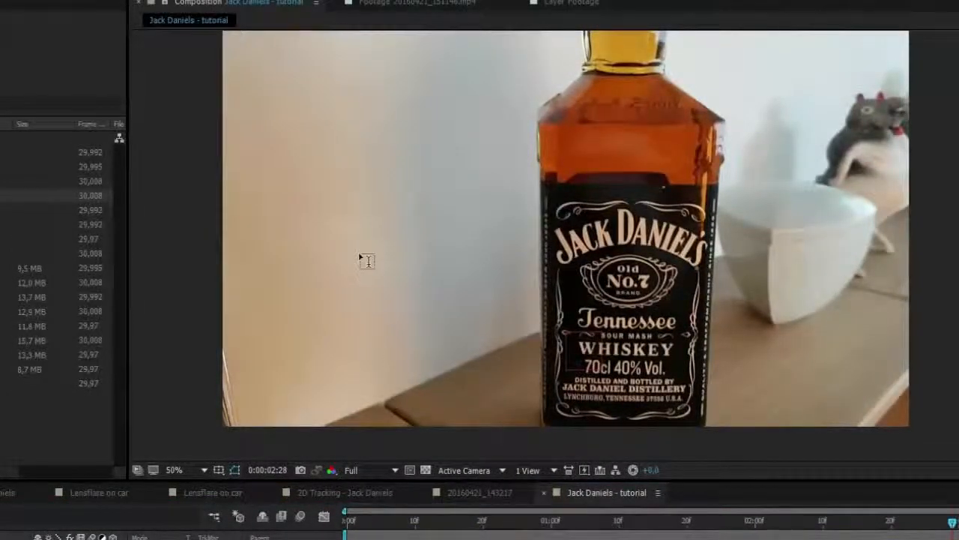
left_click(366, 256)
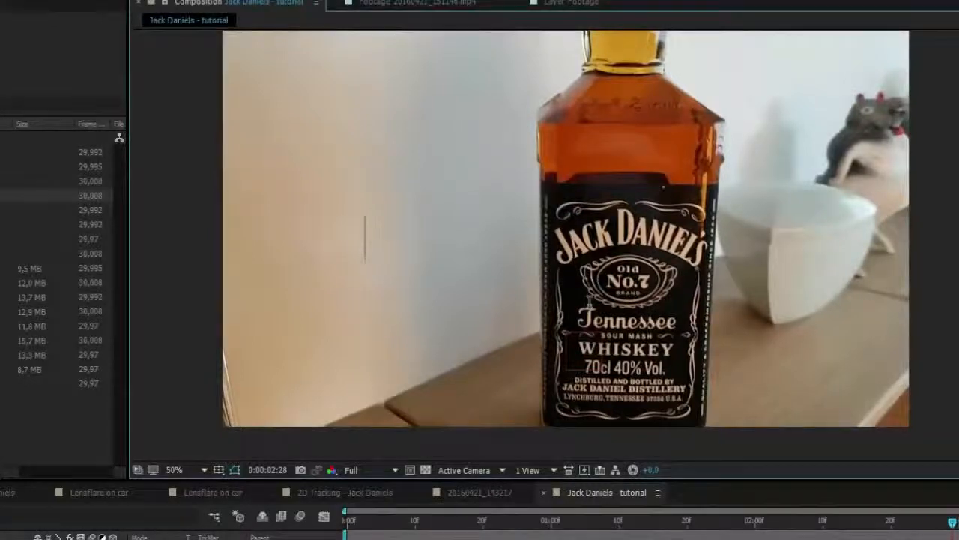
type("JACK D")
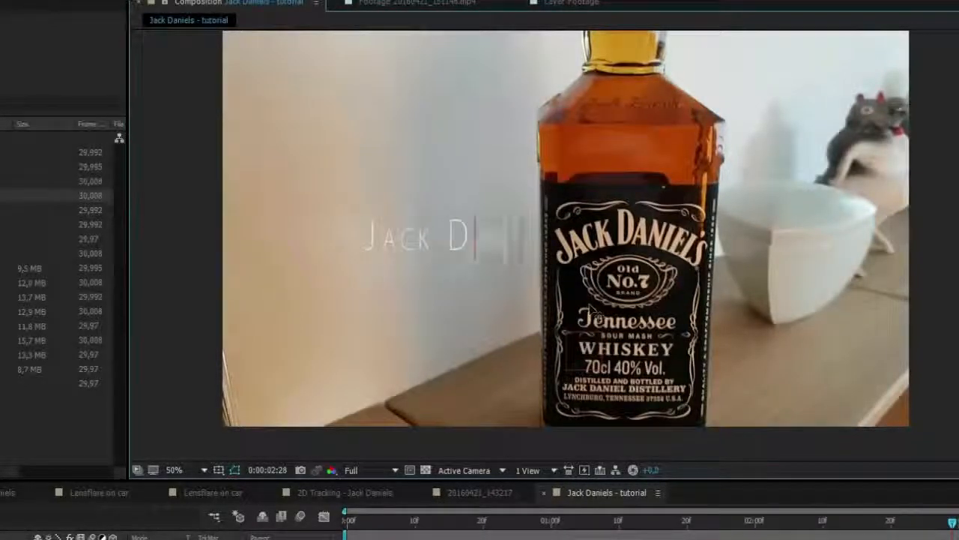
type("ANIELS")
key("KP_Enter")
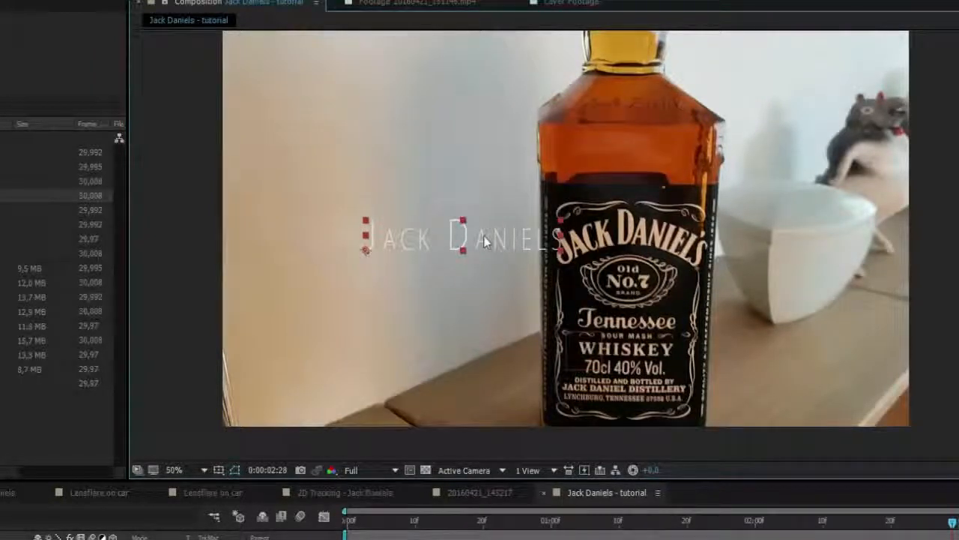
Move the "Jack Daniels" text down so it ends at the bottle's left edge, level with "Tennessee" on the label
left_click_drag(483, 238, 455, 315)
left_click_drag(634, 277, 642, 259)
left_click_drag(501, 360, 503, 350)
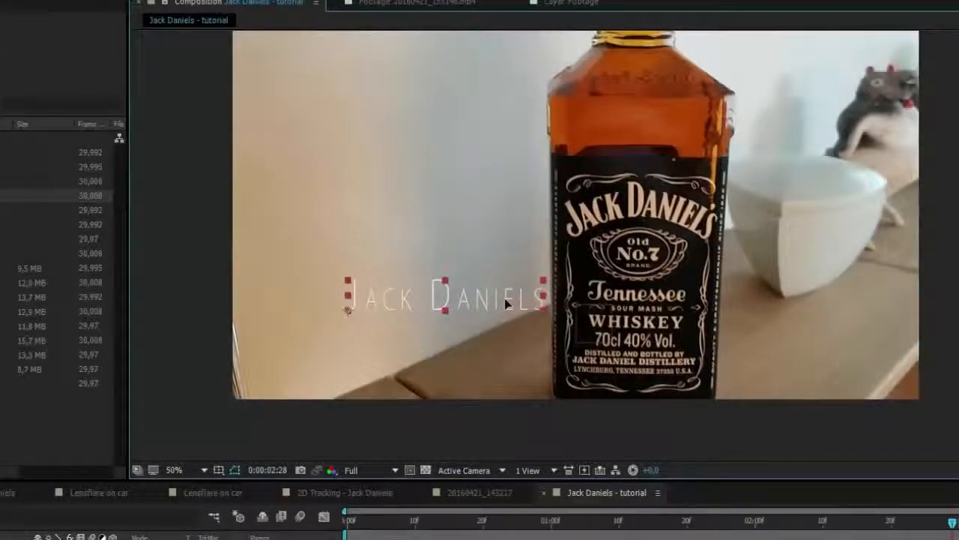
mouse_move(619, 249)
left_mouse_down()
mouse_move(622, 237)
mouse_move(613, 243)
left_mouse_up()
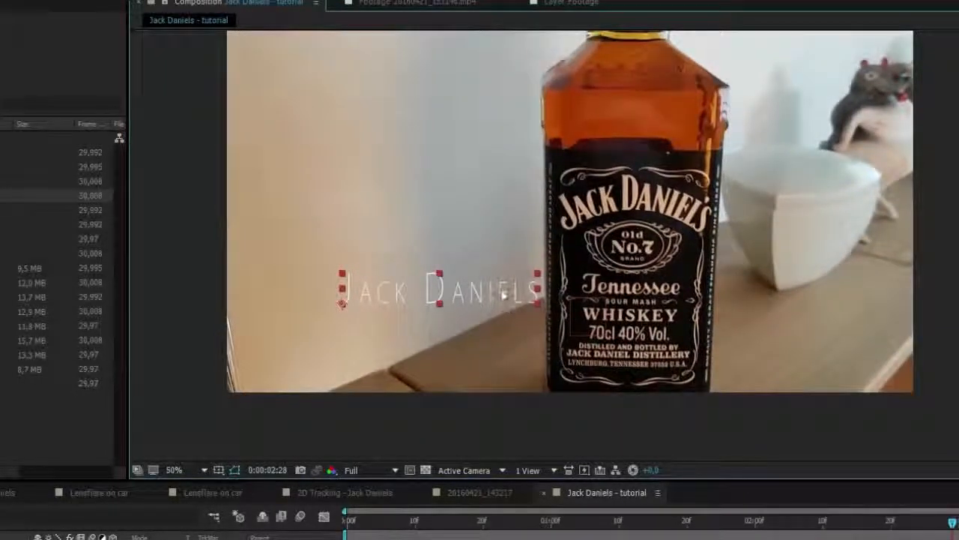
left_click_drag(501, 294, 500, 298)
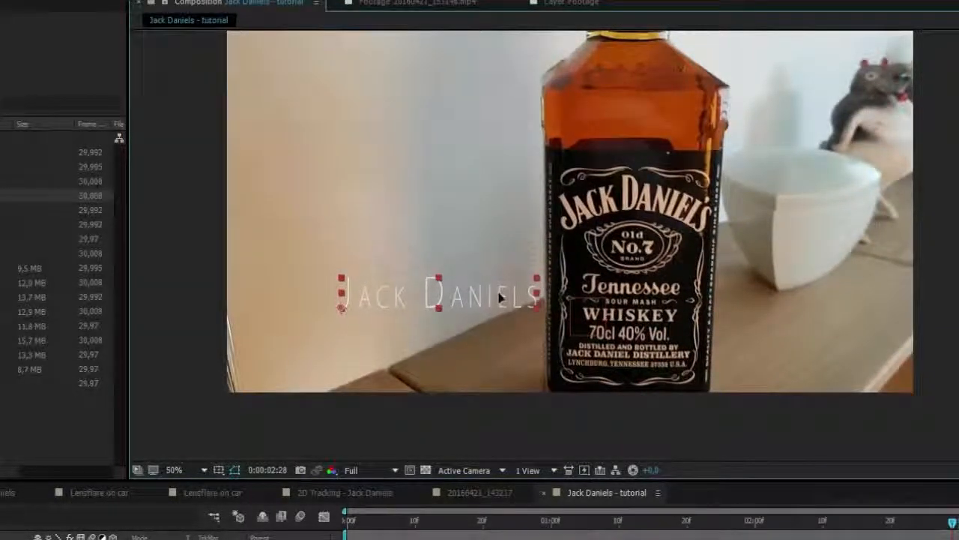
Parent the "Jack Daniels" text layer to the "data" null so the text follows the tracked bottle
left_click_drag(624, 279, 607, 319)
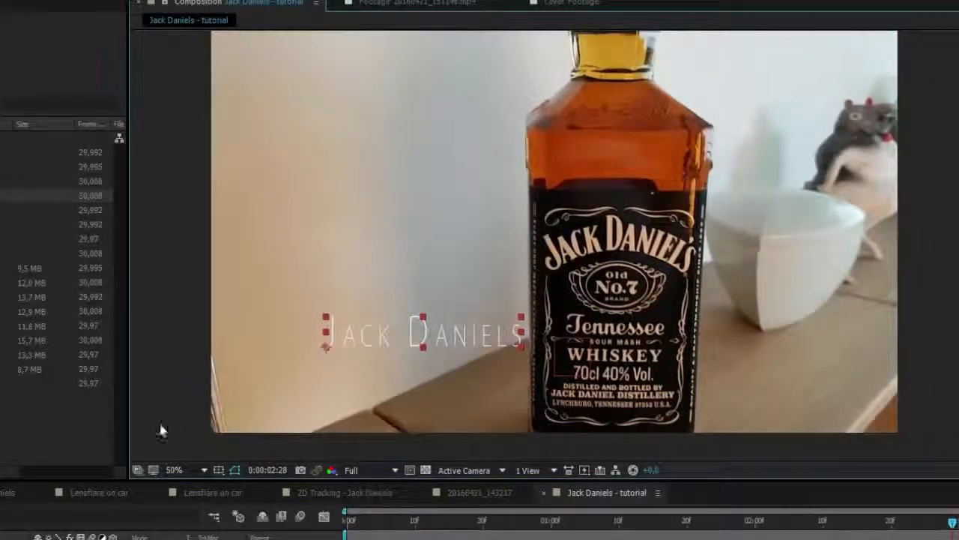
left_click_drag(445, 360, 453, 339)
left_click(389, 330)
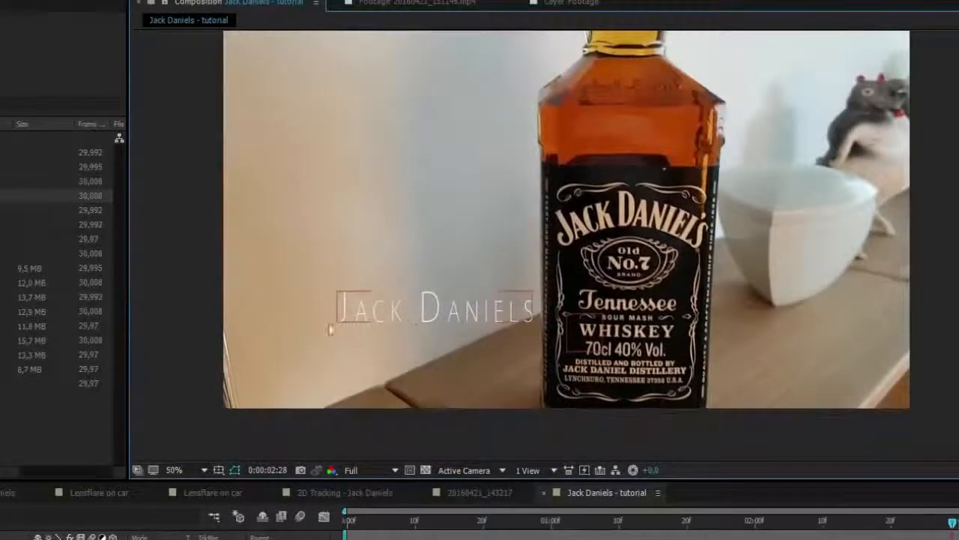
left_click(430, 312)
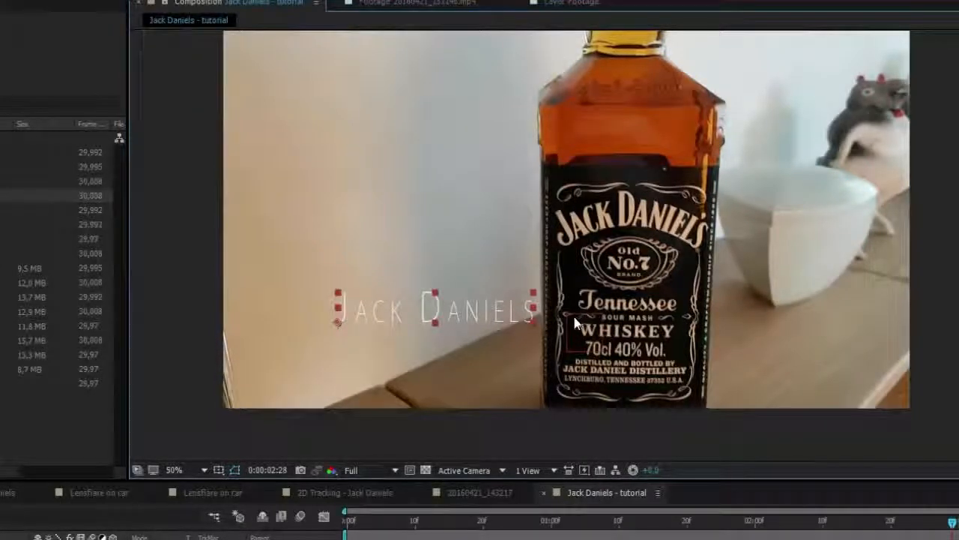
left_click(172, 537)
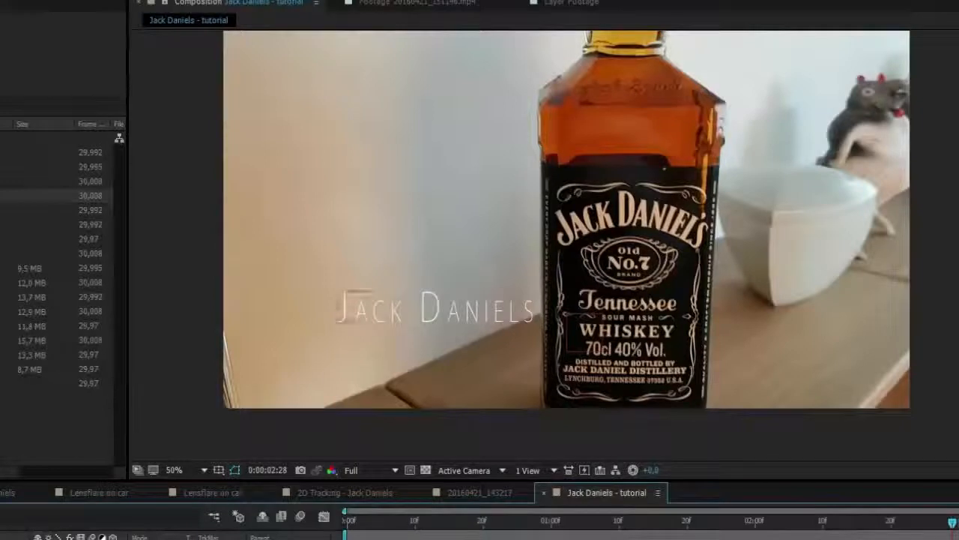
scroll(500, 254, "down", 2)
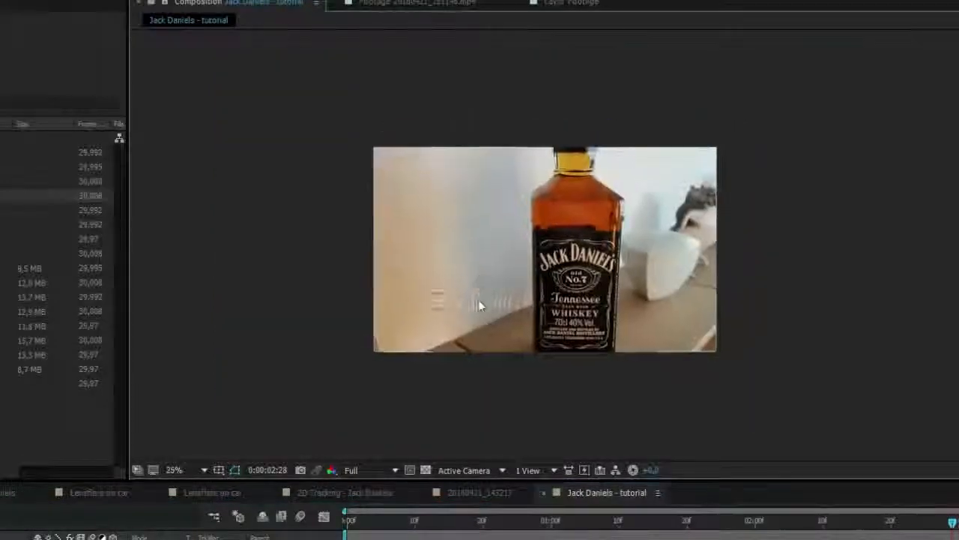
scroll(478, 300, "up", 2)
left_click_drag(493, 295, 499, 293)
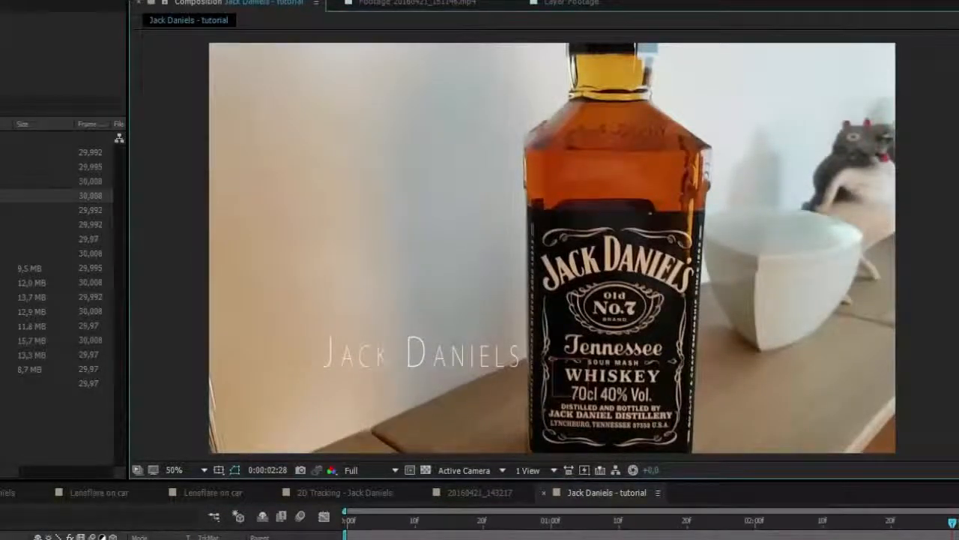
left_click(15, 538)
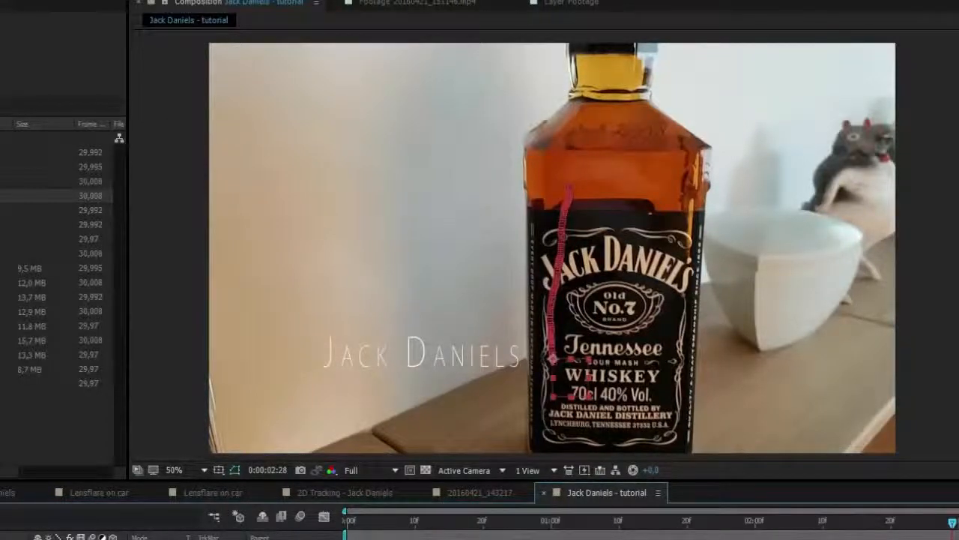
left_click(15, 539)
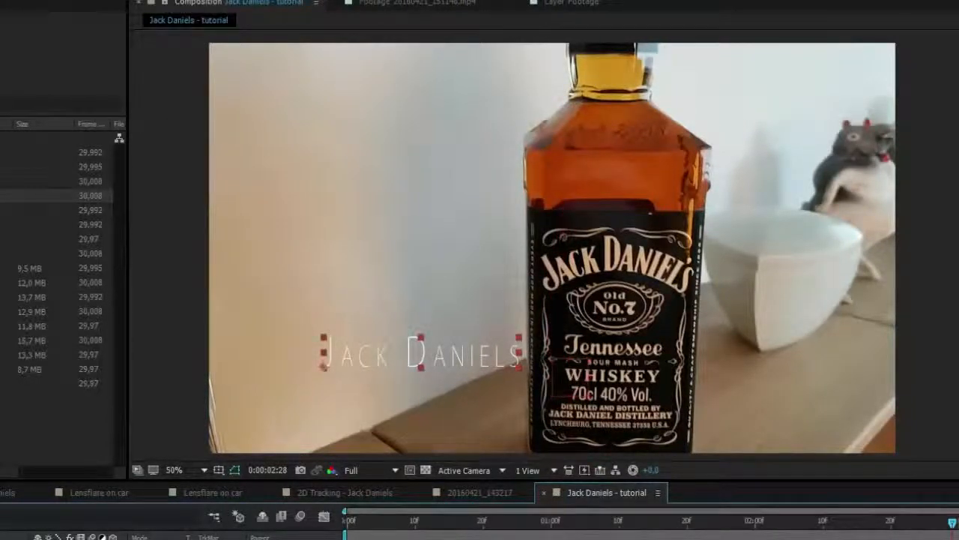
mouse_move(387, 328)
left_mouse_down()
mouse_move(380, 336)
mouse_move(389, 331)
left_mouse_up()
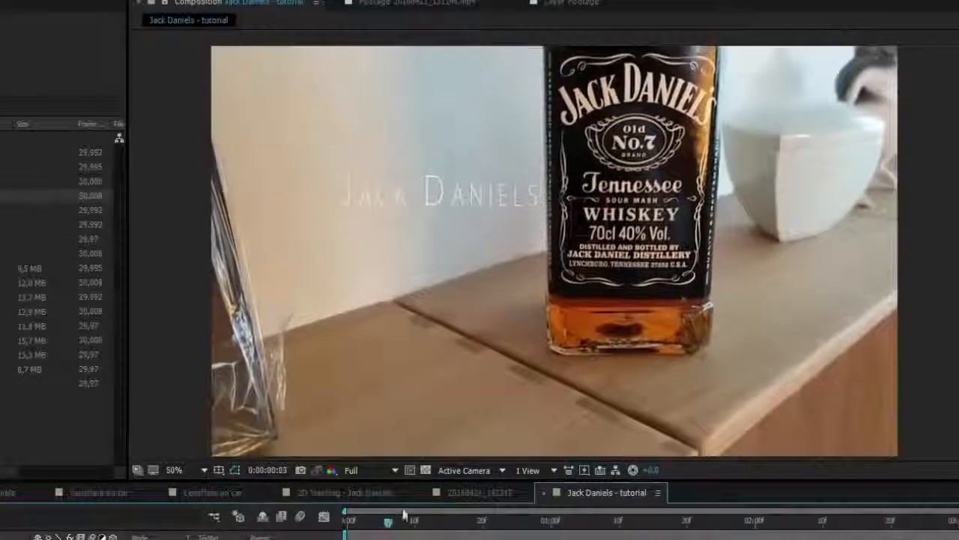
Scrub through and play back the composition to check how the "Jack Daniels" text follows the bottle
left_click_drag(683, 527, 870, 522)
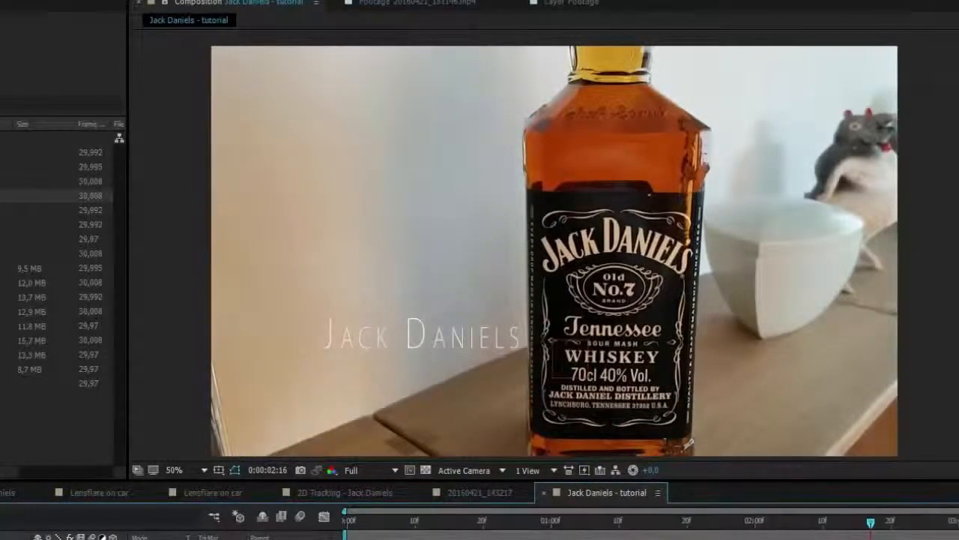
left_click(417, 334)
left_click_drag(875, 522, 667, 521)
key("space")
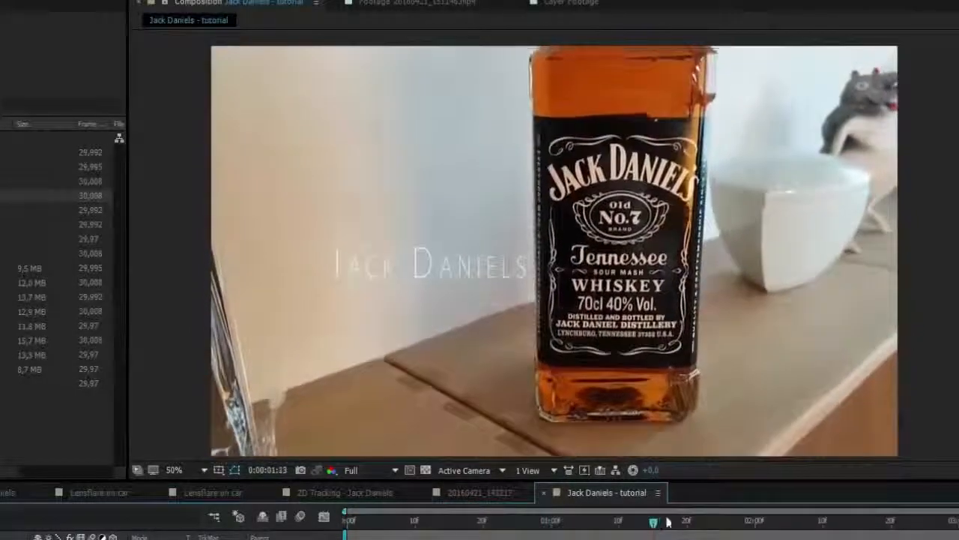
key("space")
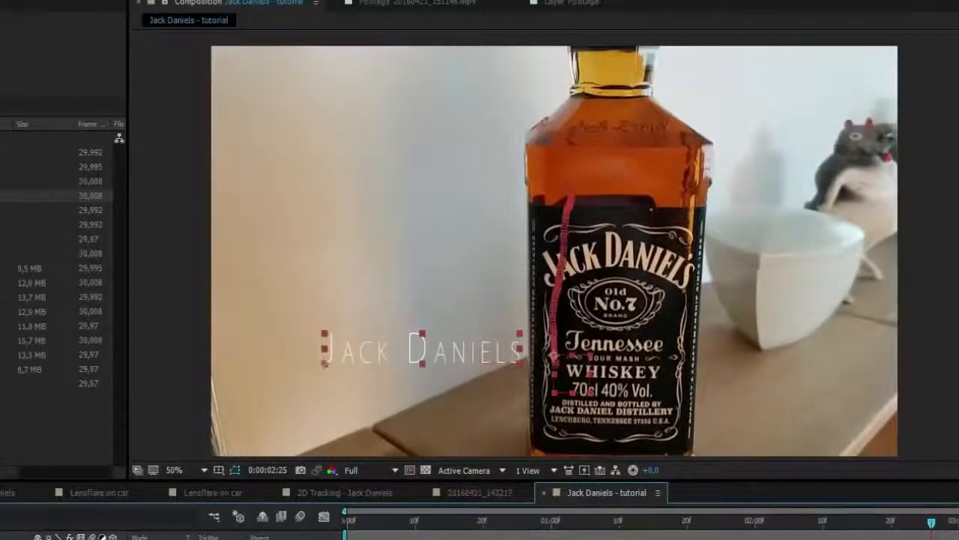
Remove the "Jack Daniels" text and the null from the view, and start a new motion track on the Footage layer
left_click(555, 251)
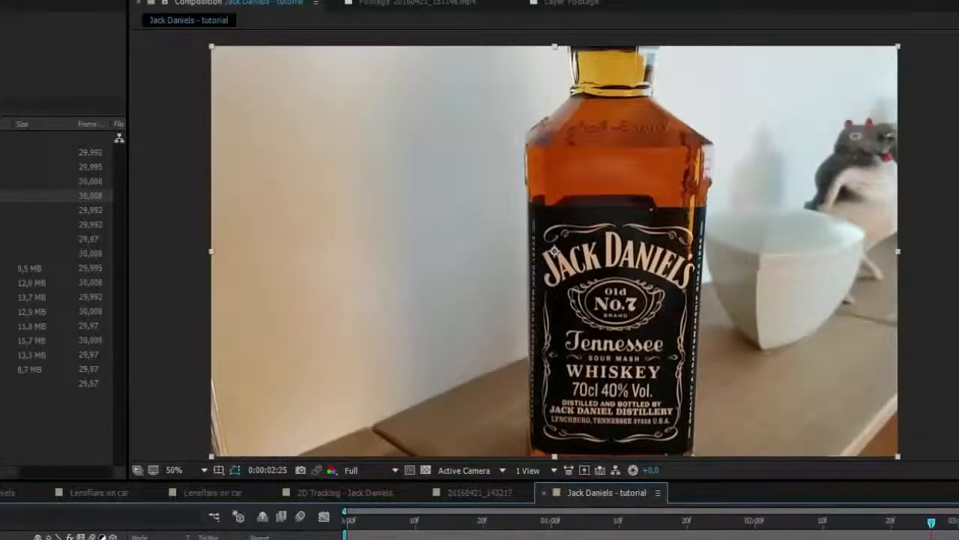
right_click(6, 537)
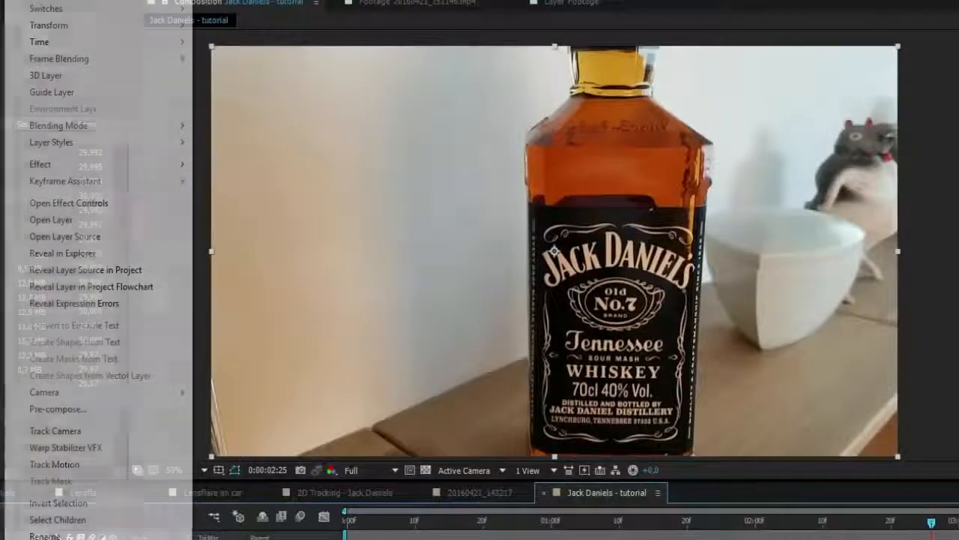
left_click(53, 464)
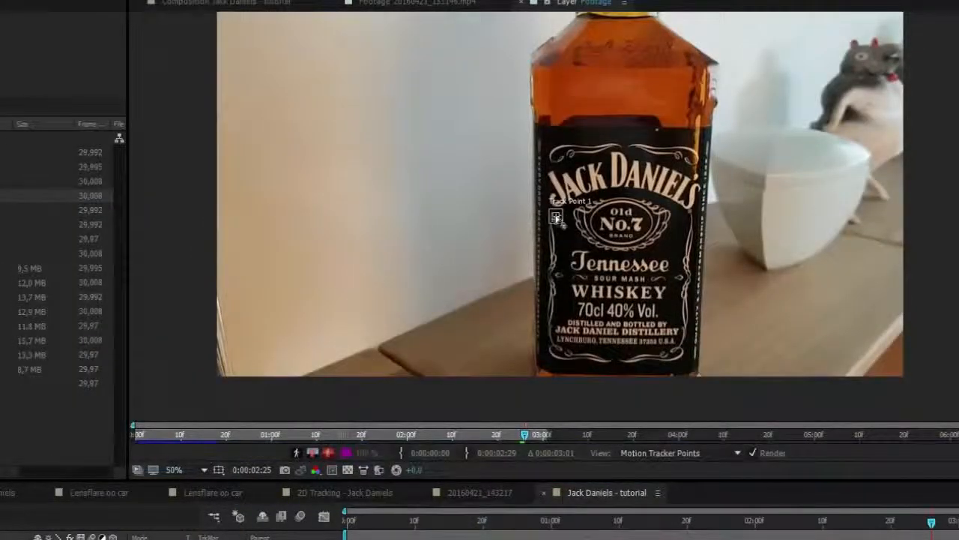
Place Track Point 1 on the small diamond at the label's left edge below "Tennessee" and fit its feature and search regions around it
left_click(557, 218)
left_click_drag(563, 222, 564, 277)
scroll(559, 291, "up", 2)
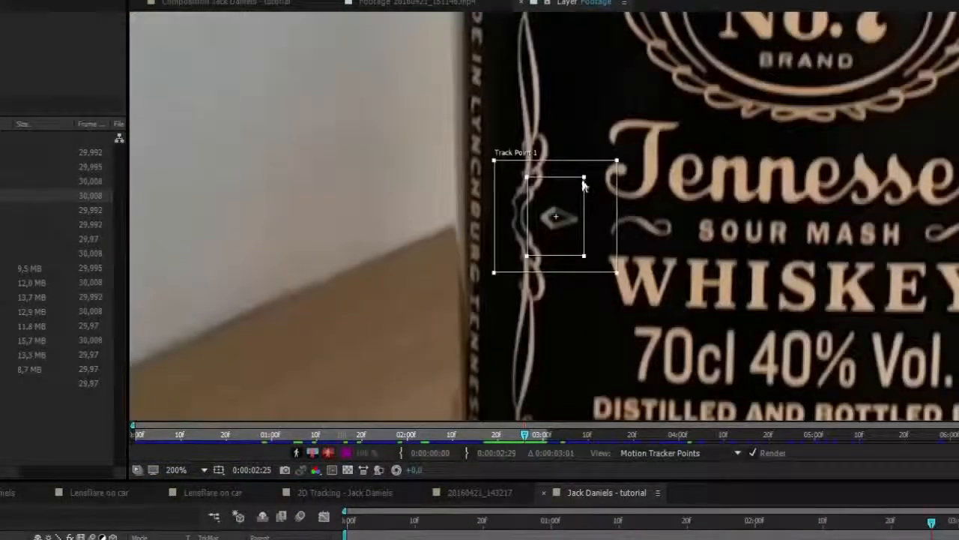
left_click_drag(583, 179, 582, 196)
left_click_drag(616, 163, 591, 172)
Add a second track point and place it on the matching diamond at the label's right edge, enlarging its regions
scroll(602, 173, "down", 1)
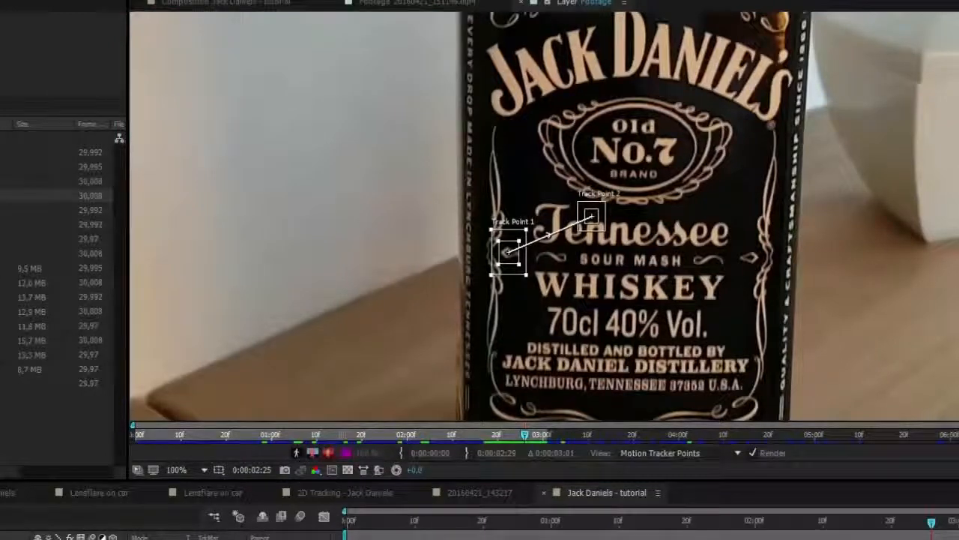
left_click_drag(637, 217, 565, 201)
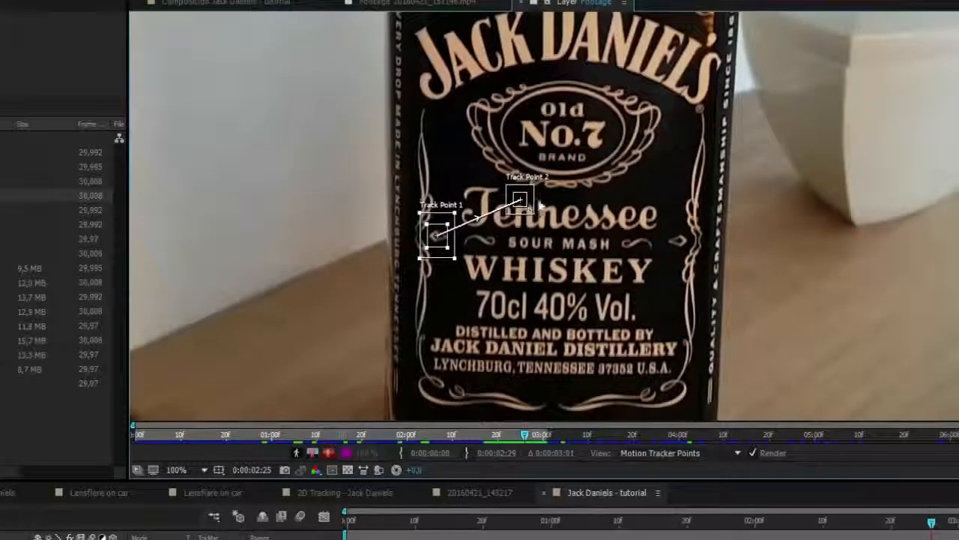
left_click(533, 197)
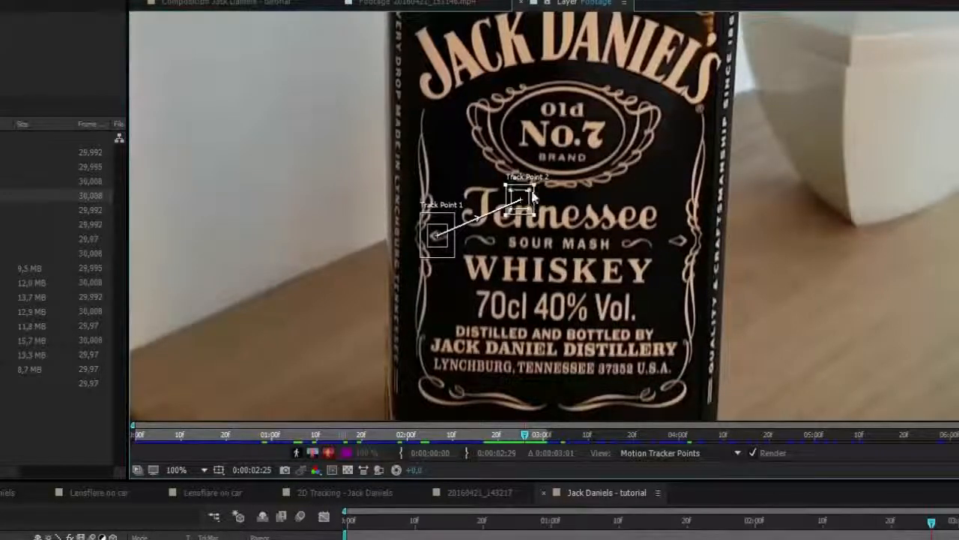
left_click_drag(533, 197, 678, 241)
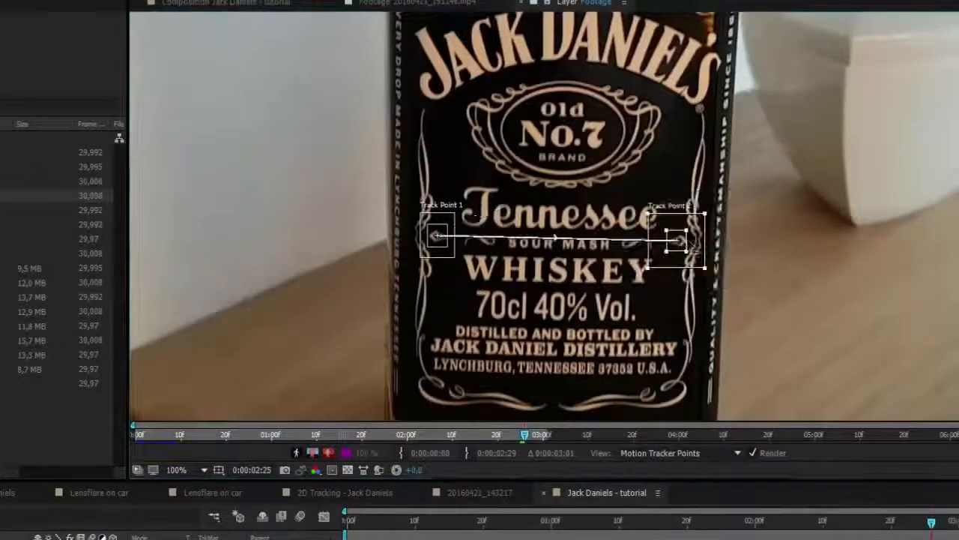
Shrink Track Point 2's search region so it fits closely around the right diamond on the label
scroll(682, 225, "down", 2)
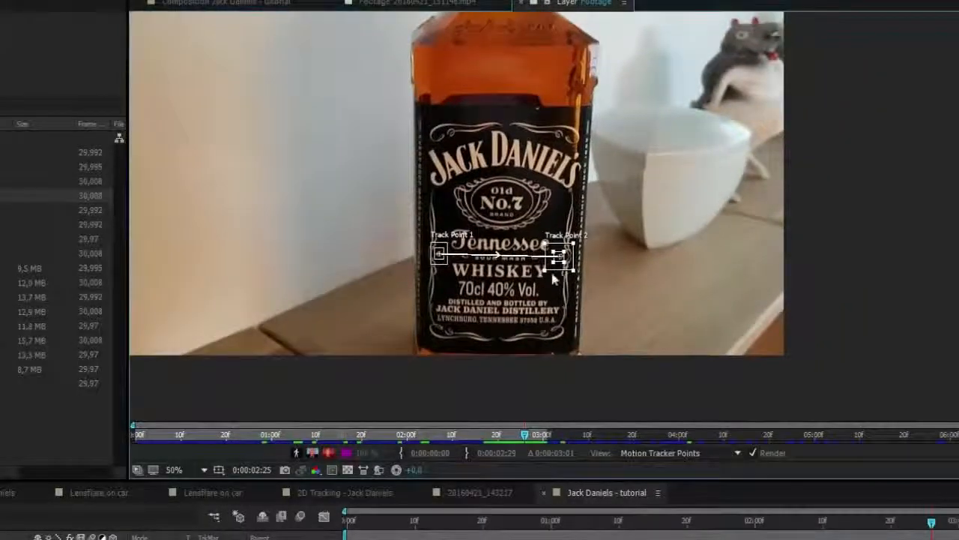
scroll(562, 284, "up", 2)
left_click_drag(582, 212, 585, 215)
scroll(582, 218, "down", 1)
left_click_drag(484, 196, 519, 244)
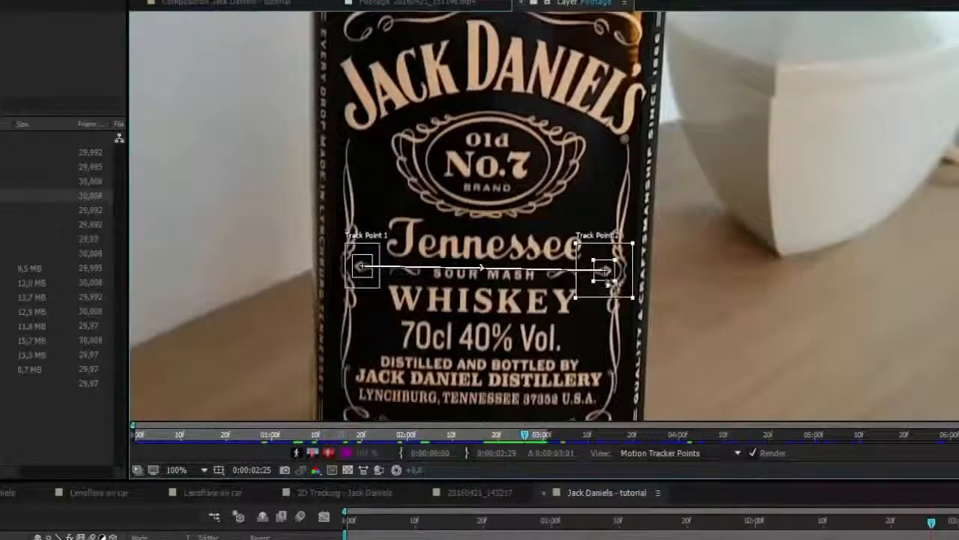
left_click_drag(521, 135, 520, 171)
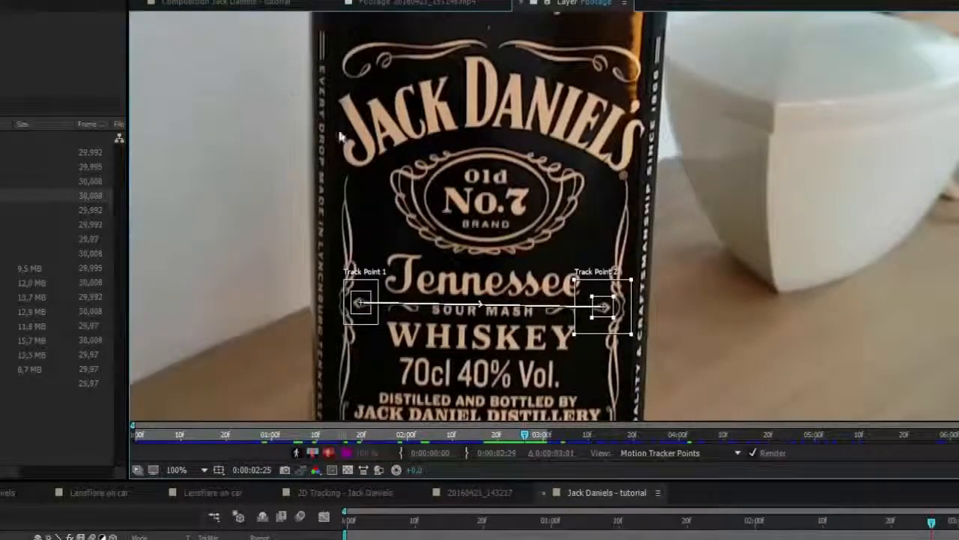
scroll(630, 311, "up", 1)
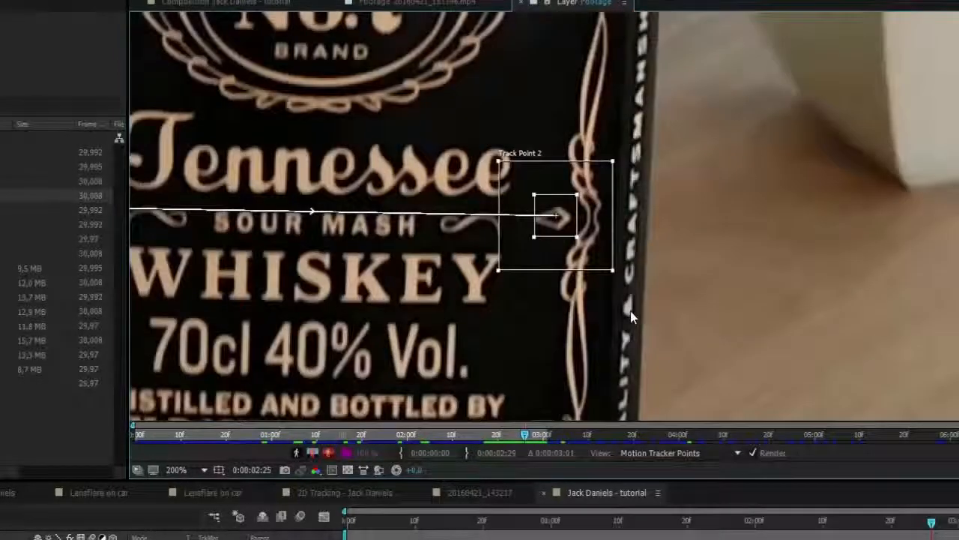
left_click_drag(613, 164, 597, 172)
key("ctrl+z")
scroll(516, 130, "down", 1)
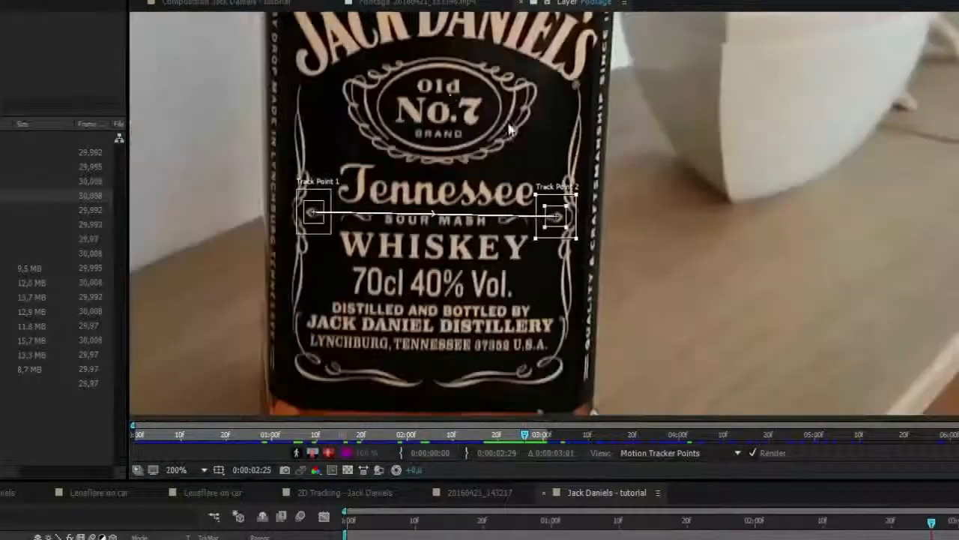
left_click_drag(444, 117, 489, 154)
left_click_drag(556, 162, 571, 198)
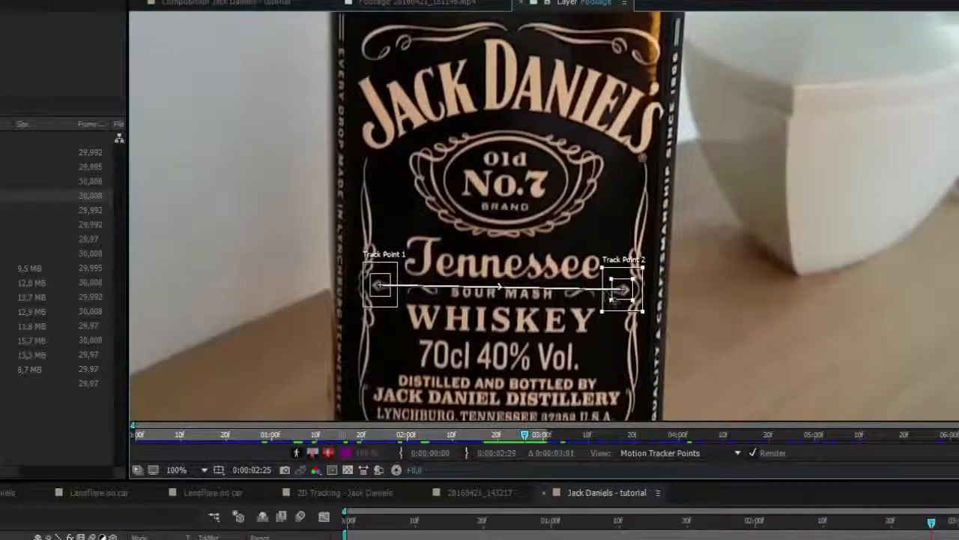
Analyze both track points forward from 0:00:02:25 to 0:00:02:29
scroll(524, 288, "down", 2)
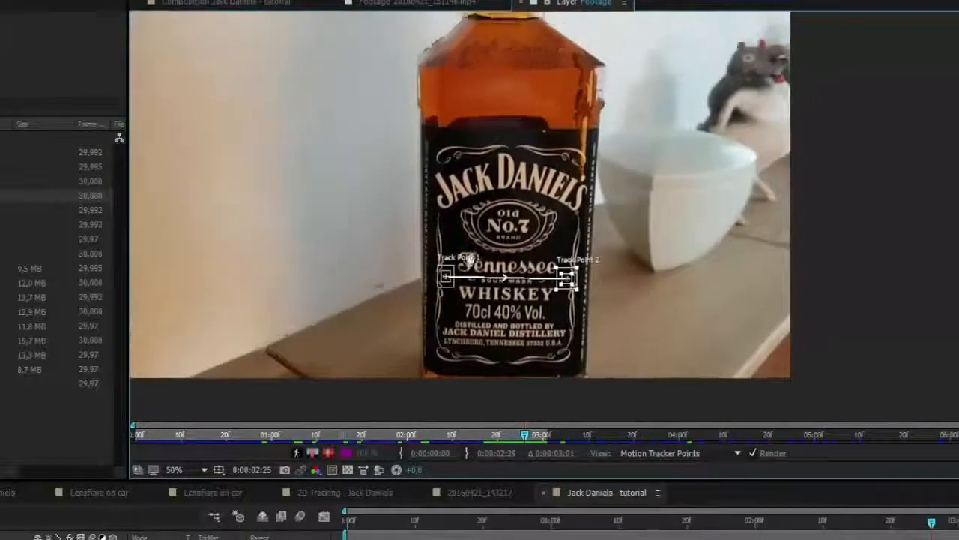
left_click_drag(469, 259, 471, 299)
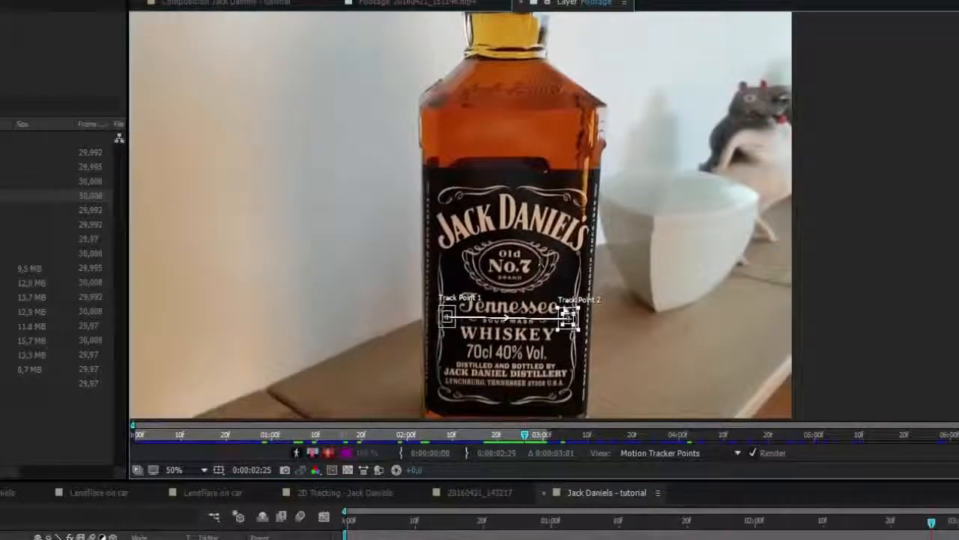
scroll(558, 341, "up", 2)
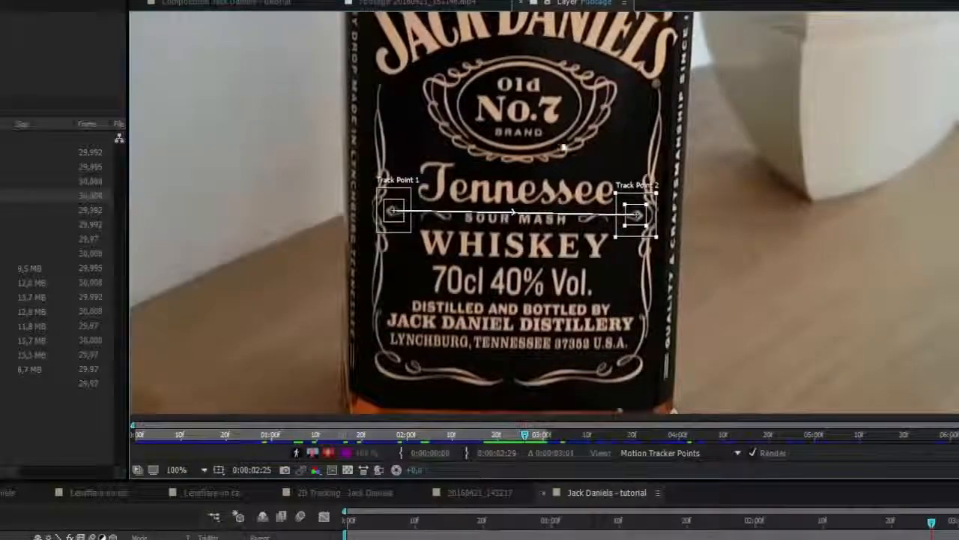
scroll(556, 193, "down", 2)
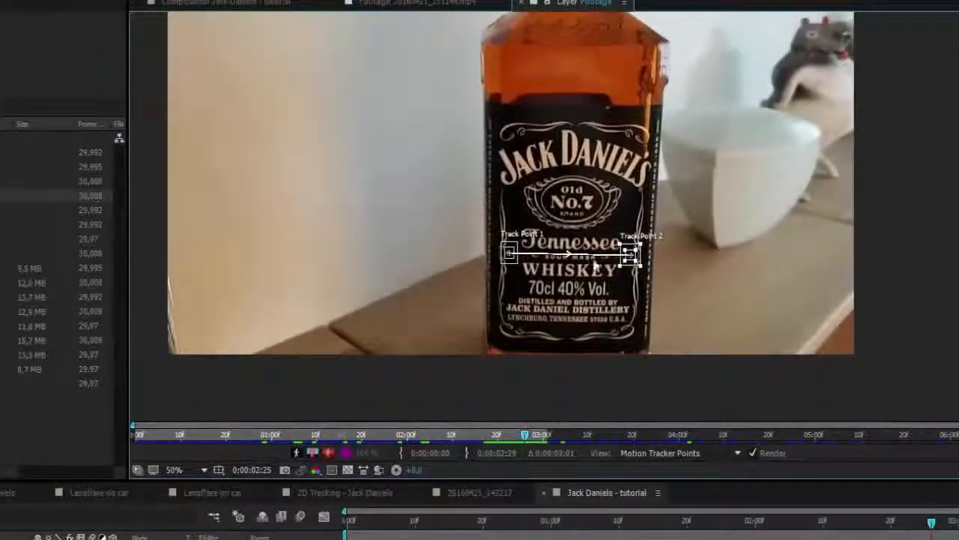
scroll(592, 270, "up", 2)
left_click_drag(515, 233, 625, 291)
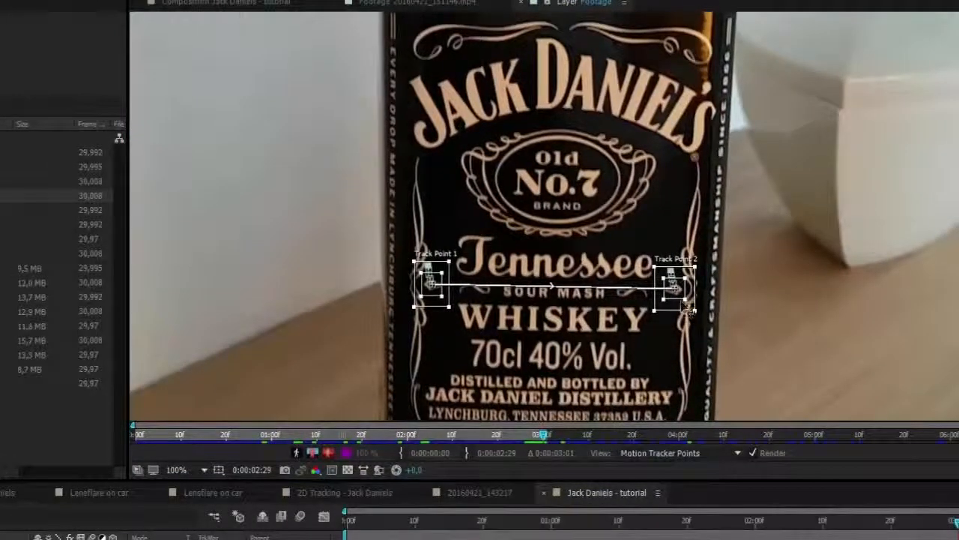
Return to 0:00:02:25 and analyze both track points backward to the start at 0:00:00:00
left_click_drag(955, 524, 930, 525)
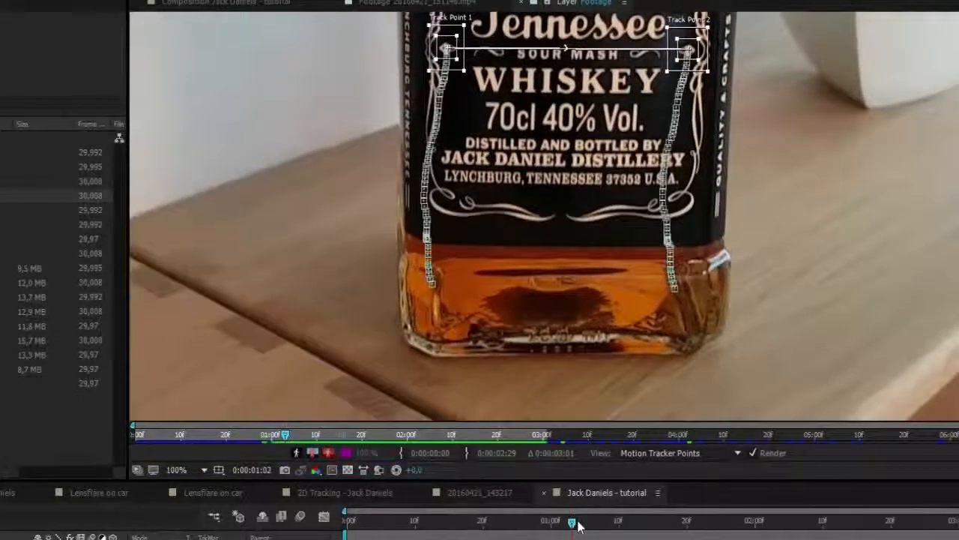
left_click_drag(691, 156, 652, 388)
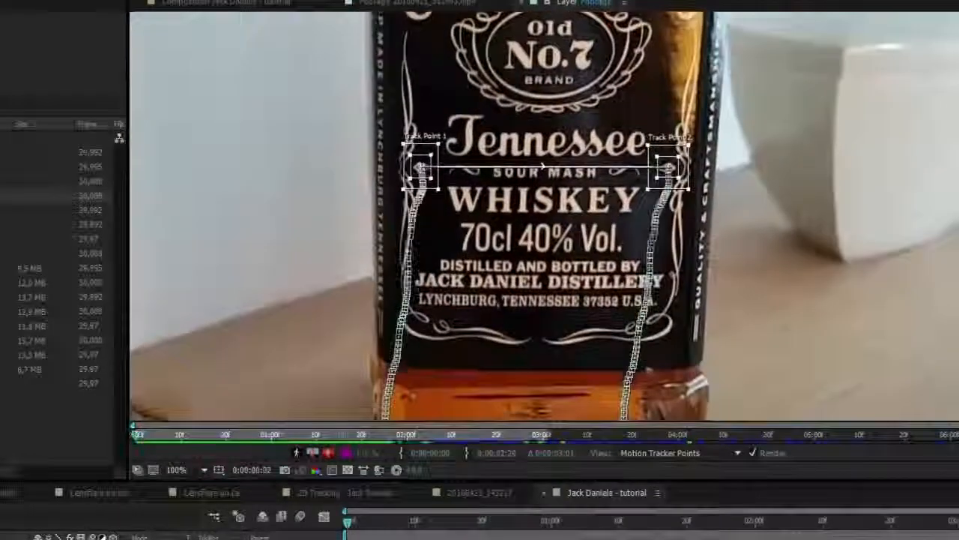
left_click_drag(667, 232, 661, 313)
scroll(659, 311, "down", 1)
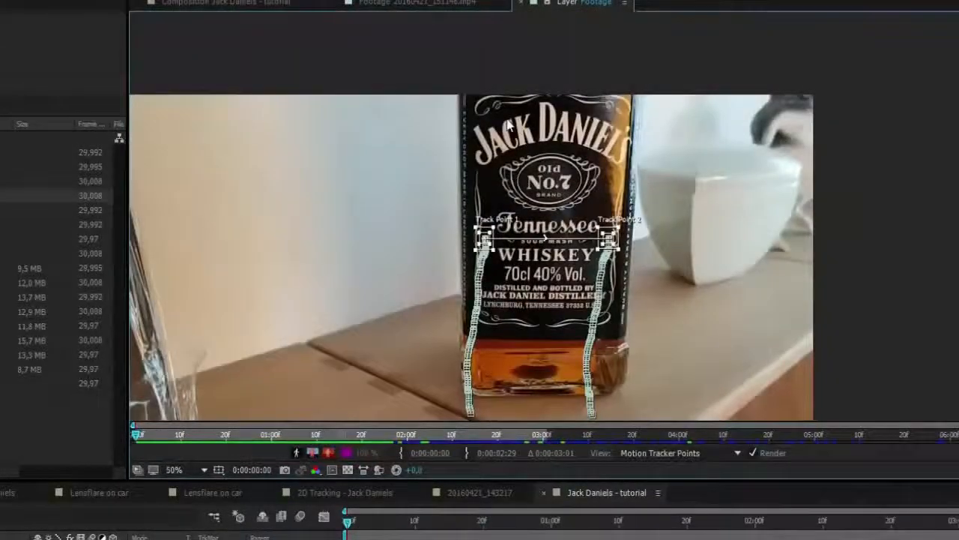
scroll(509, 124, "up", 4)
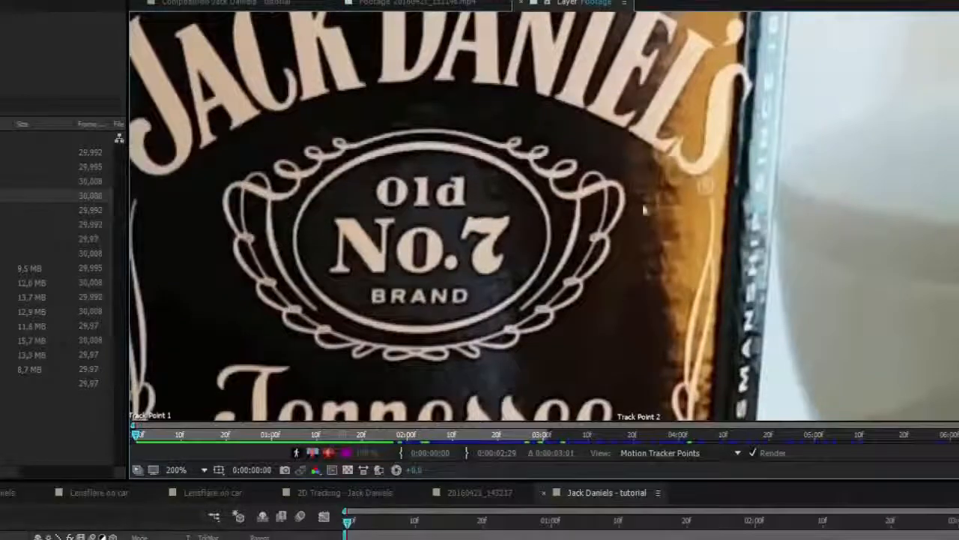
Set the Data layer as the motion target and apply the two-point tracking to it in X and Y
scroll(720, 132, "down", 1)
scroll(529, 238, "down", 2)
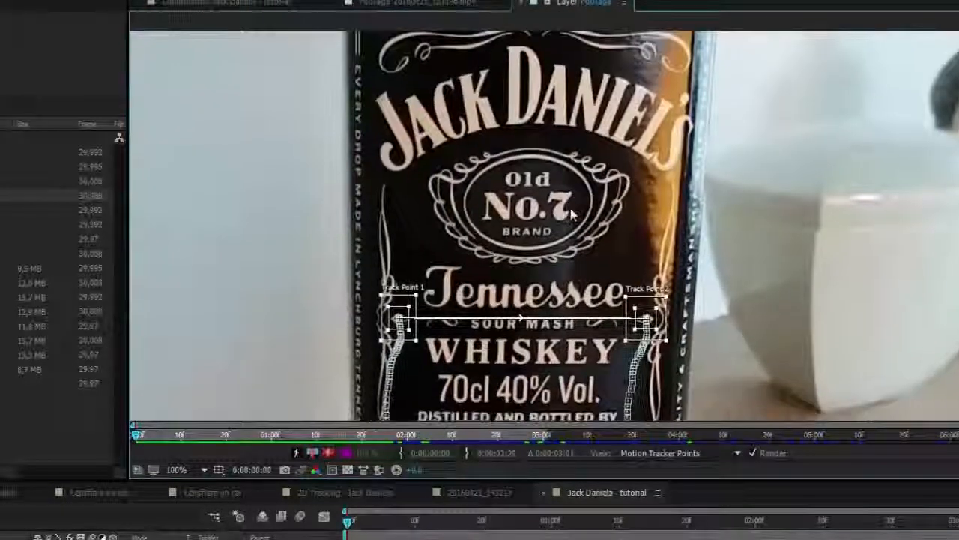
scroll(577, 254, "up", 2)
scroll(945, 275, "down", 2)
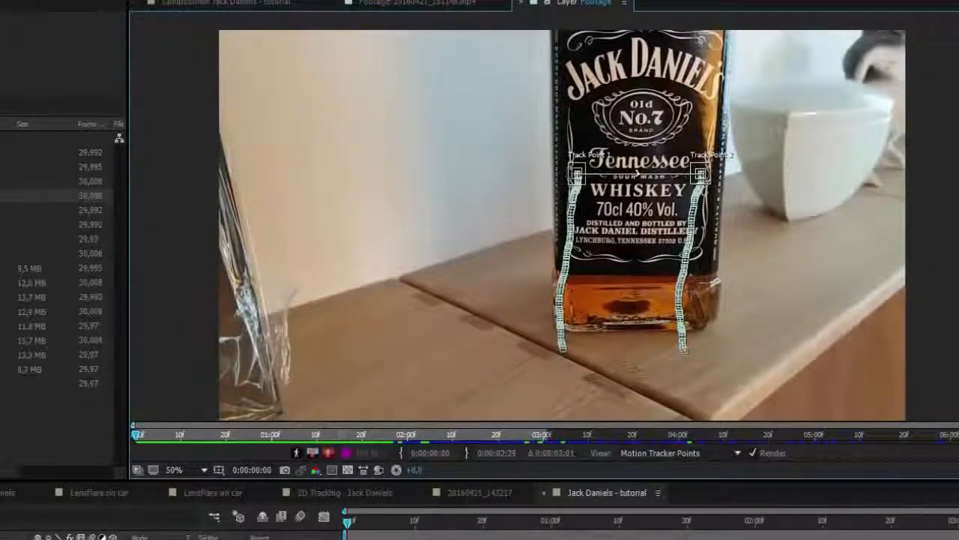
mouse_move(348, 523)
left_mouse_down()
mouse_move(835, 522)
mouse_move(346, 522)
left_mouse_up()
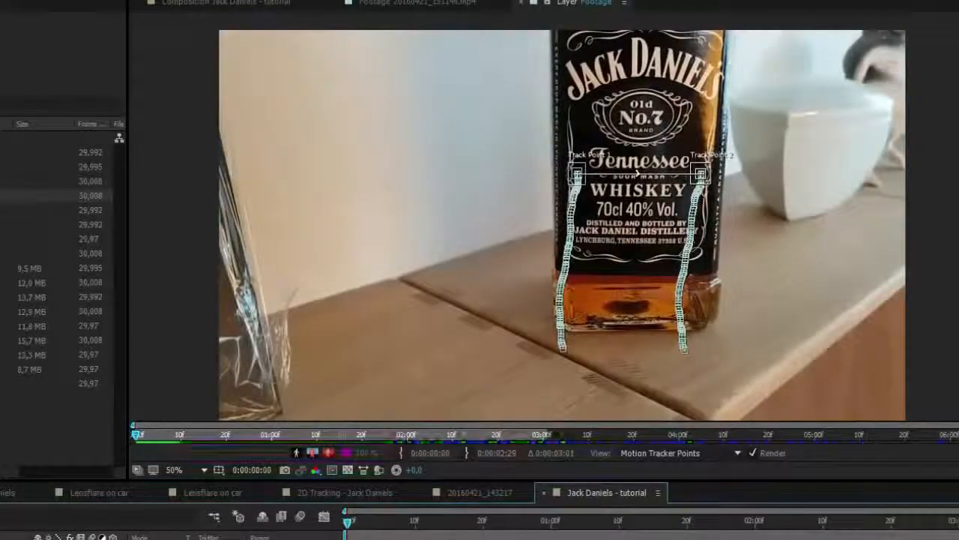
key("ctrl+z")
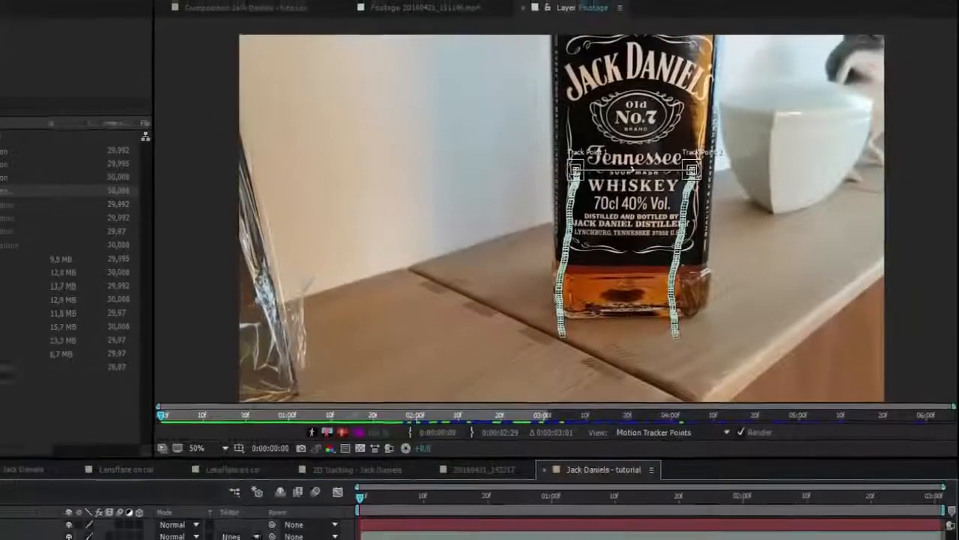
left_click(882, 479)
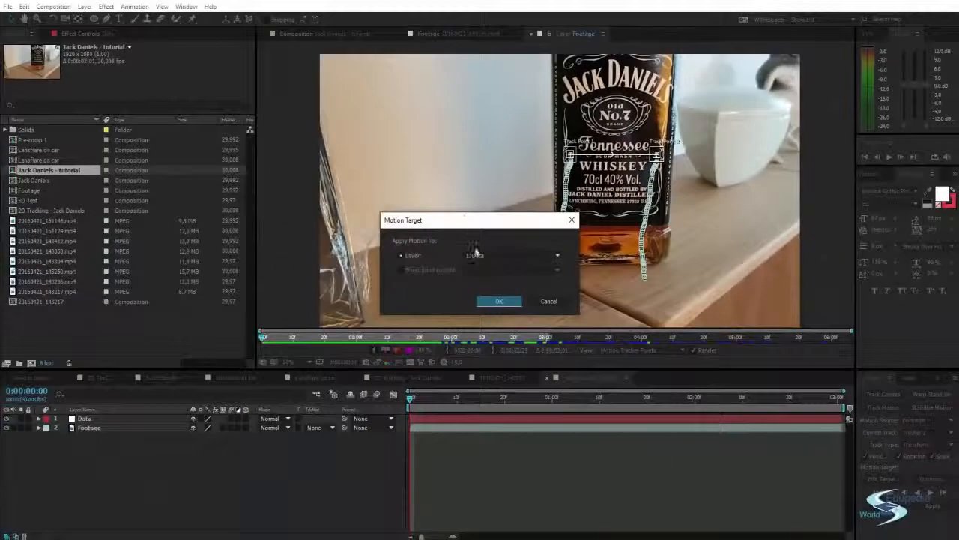
left_click(499, 300)
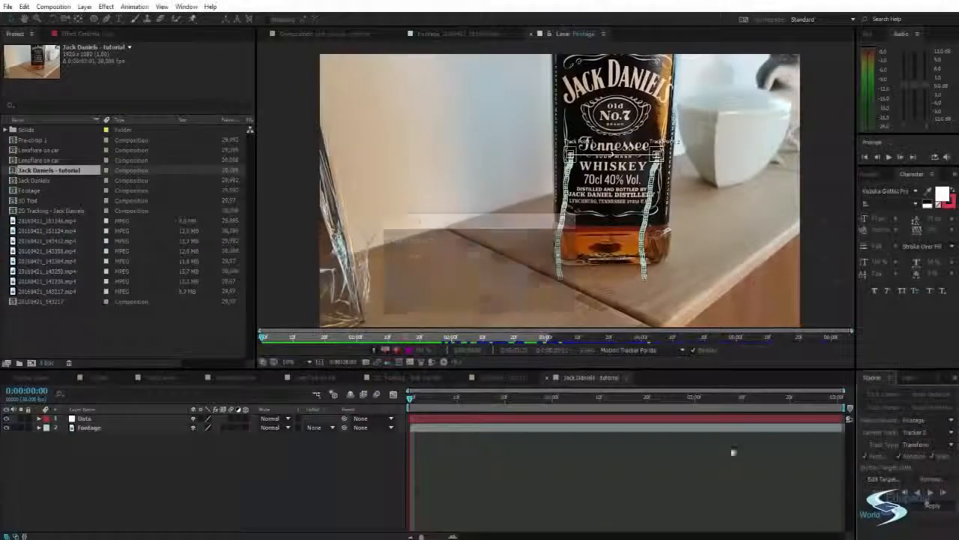
left_click(932, 505)
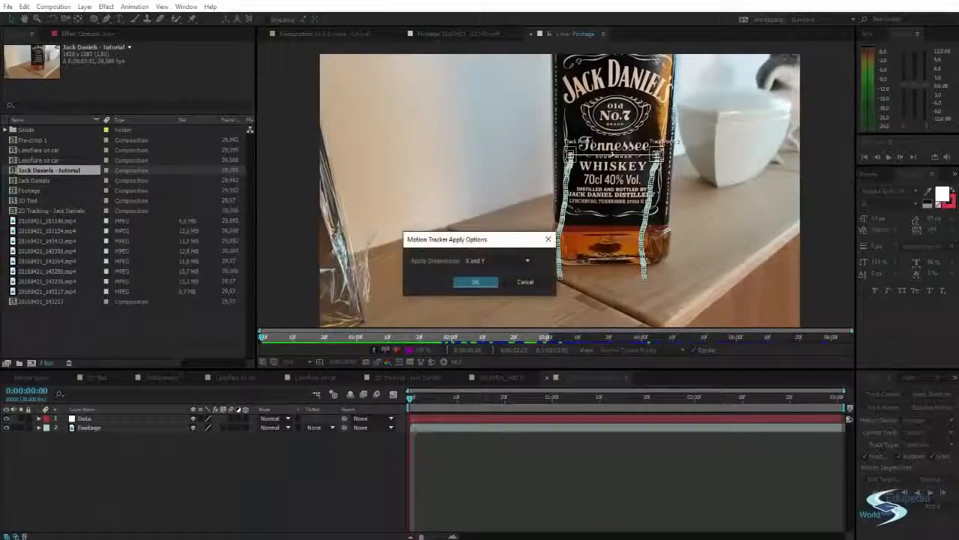
left_click(472, 283)
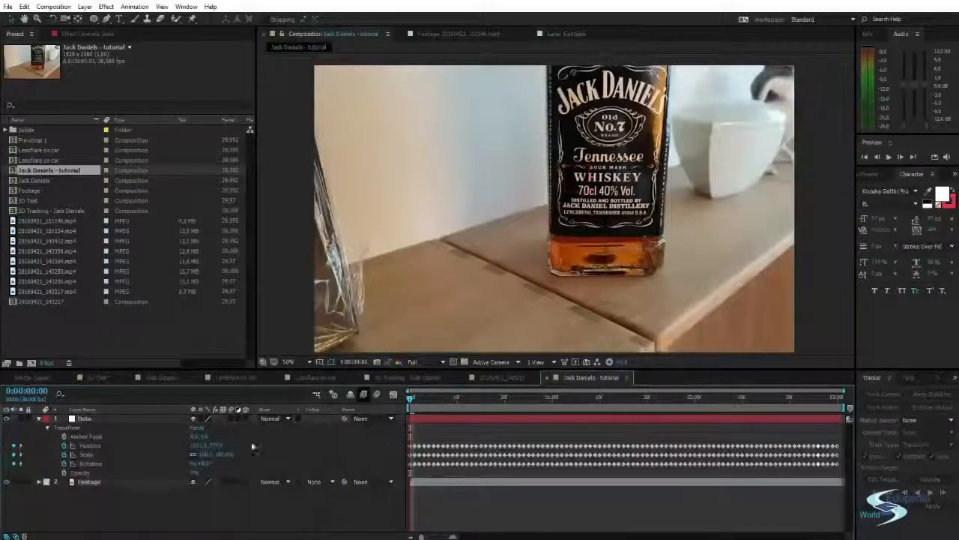
Inspect the Data layer's Position, Scale and Rotation keyframes and its motion path in the composition
left_click(90, 463)
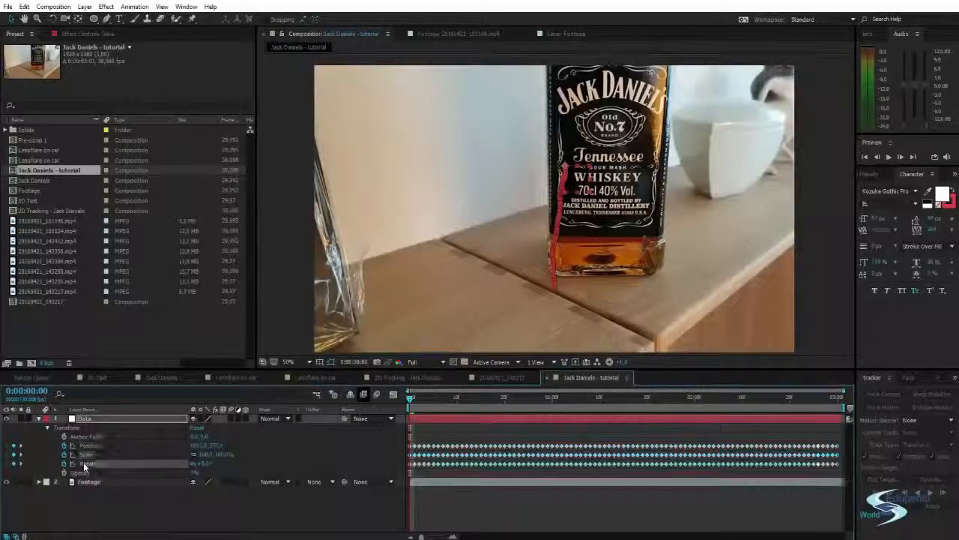
left_click(298, 526)
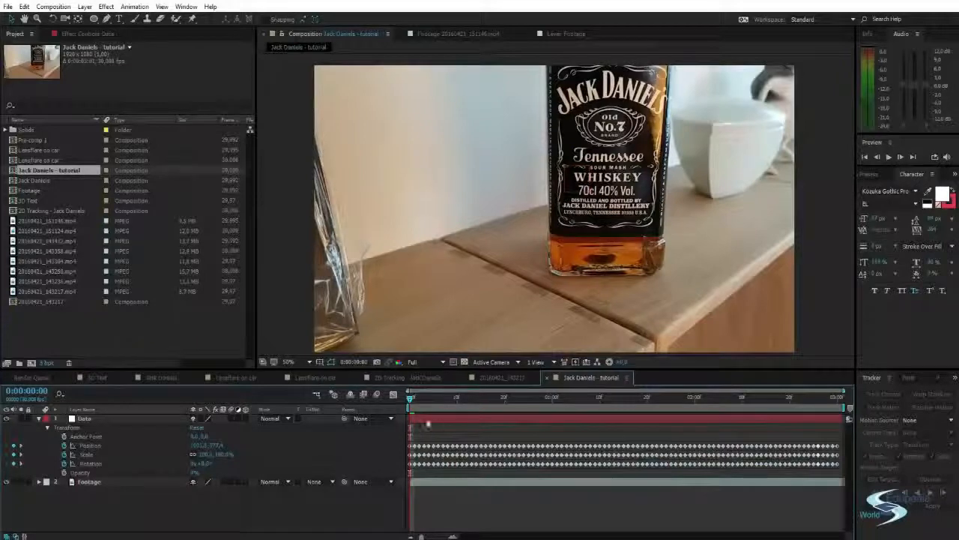
left_click_drag(410, 401, 382, 417)
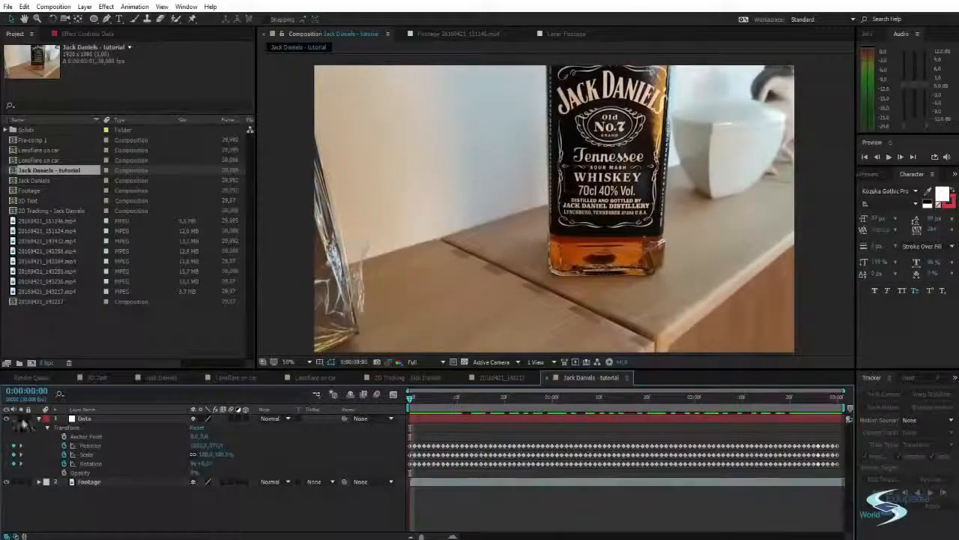
left_click(39, 421)
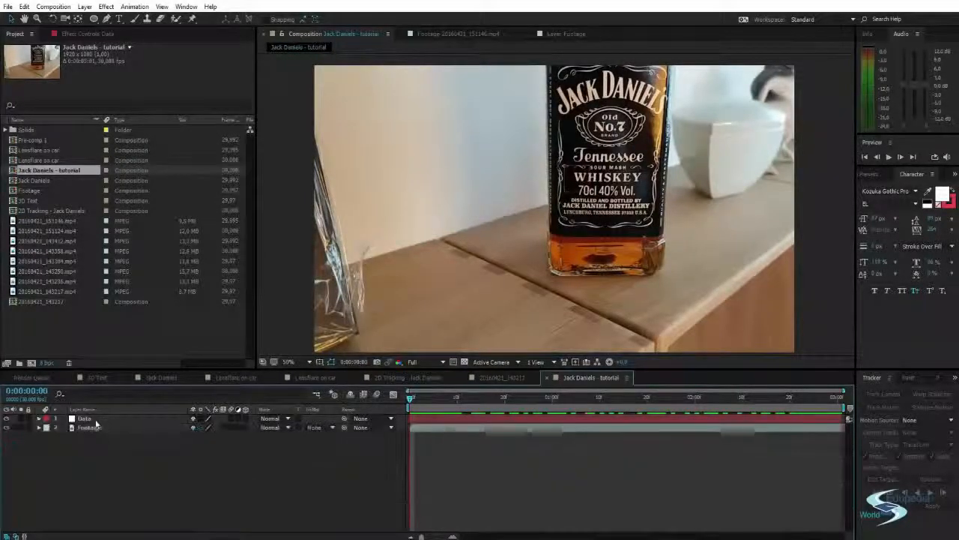
left_click(84, 419)
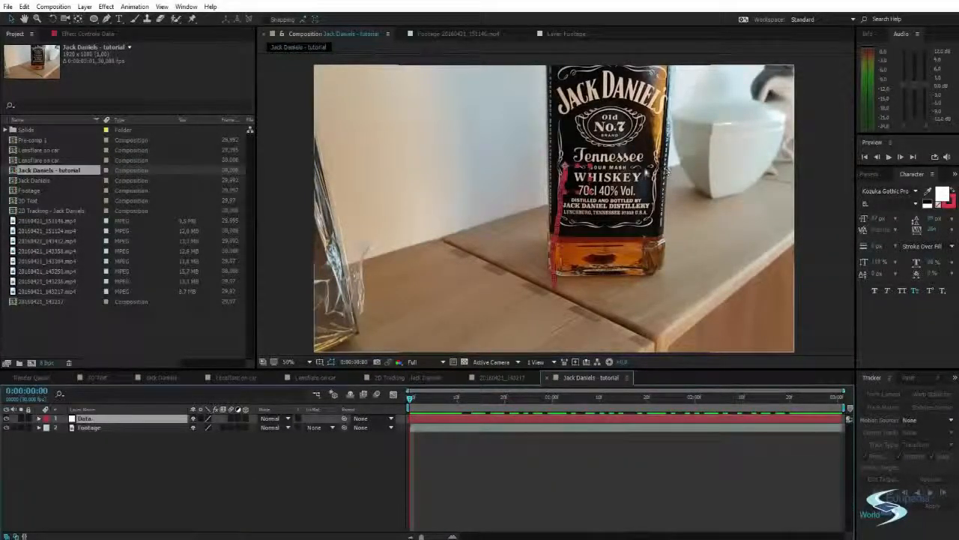
Add a text layer reading "Jack Daniels" and move it lower on the wall, just beside the bottle's label
left_click(821, 161)
left_click_drag(663, 164, 652, 196)
key("ctrl+t")
left_click(415, 208)
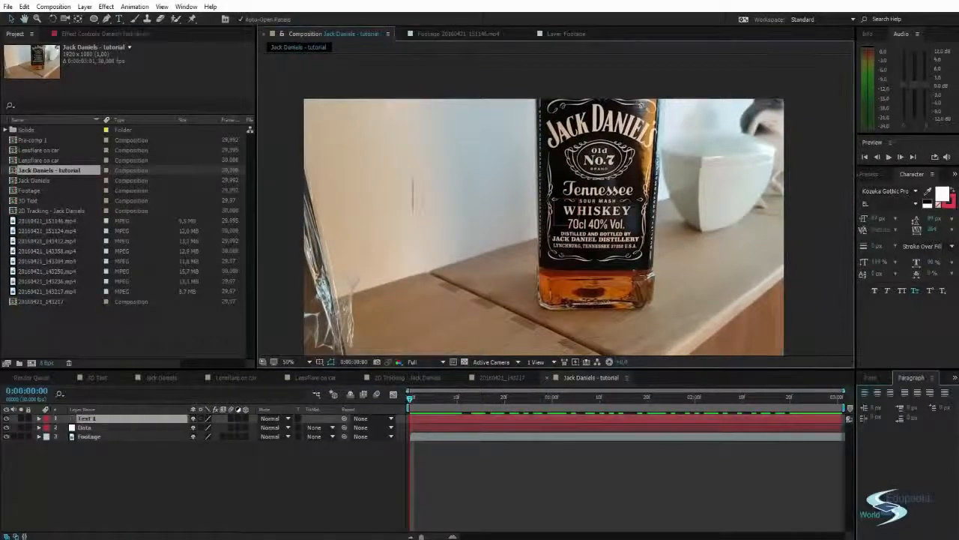
type("Te")
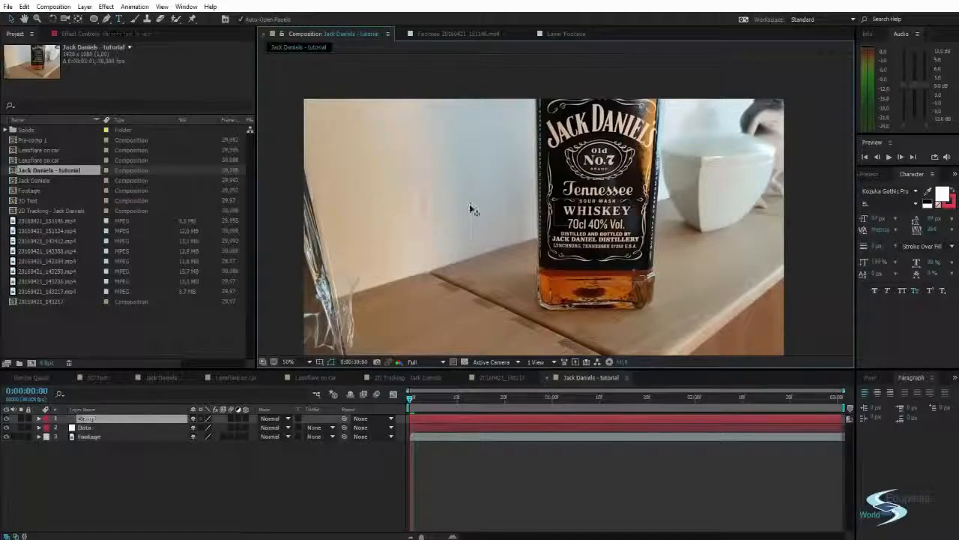
type("ck Danie")
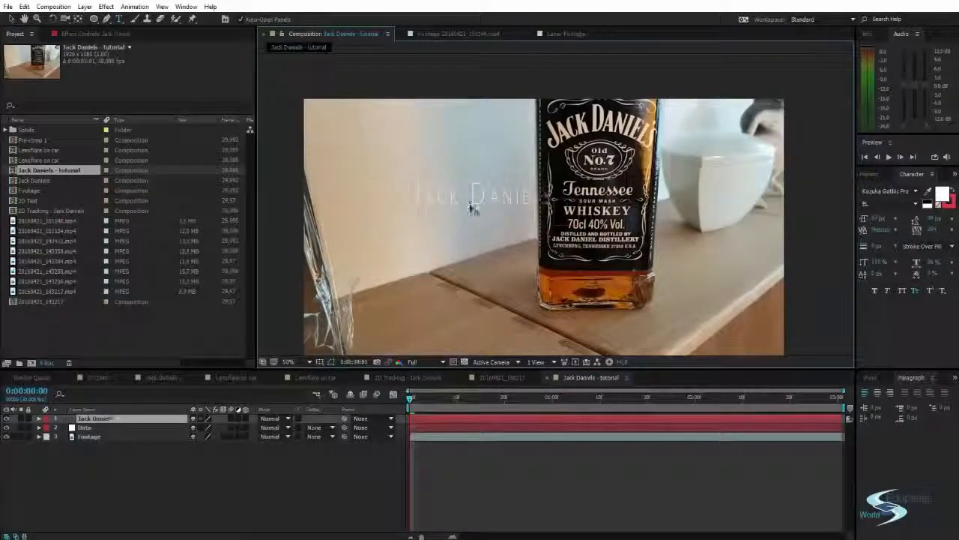
type("ls")
key("KP_Enter")
key("v")
left_click_drag(474, 208, 440, 199)
key("ctrl+d")
key("ctrl+z")
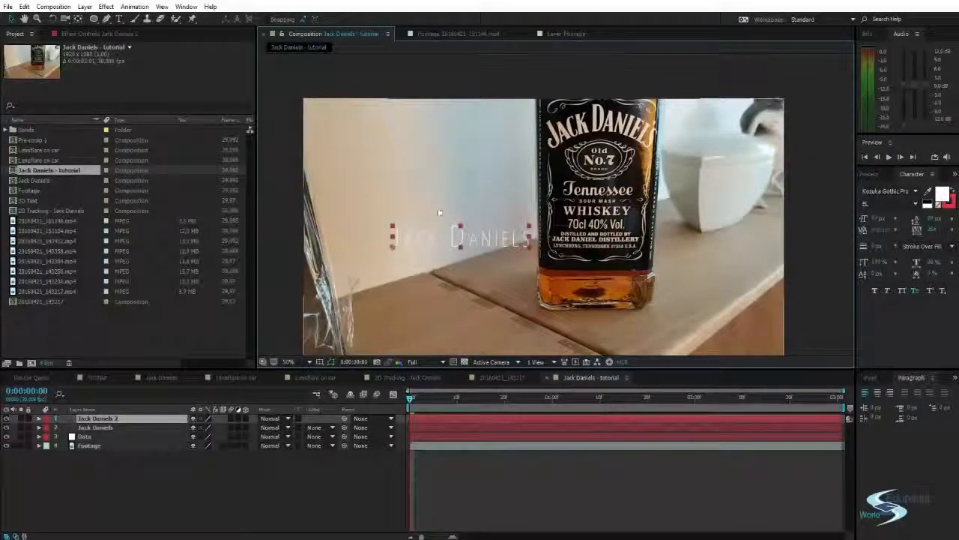
key("Delete")
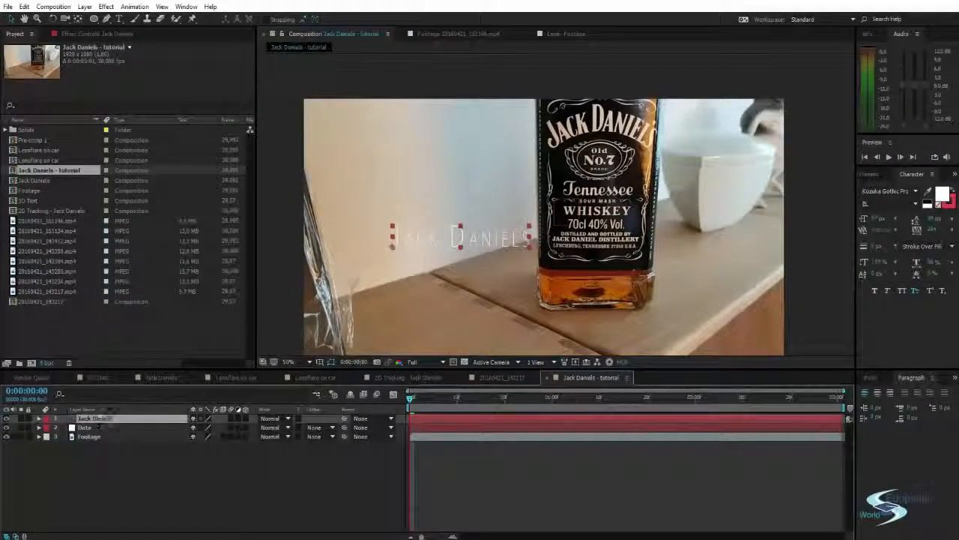
Add a Scale animator to the Jack Daniels text and set its scale to 0%
left_click(39, 418)
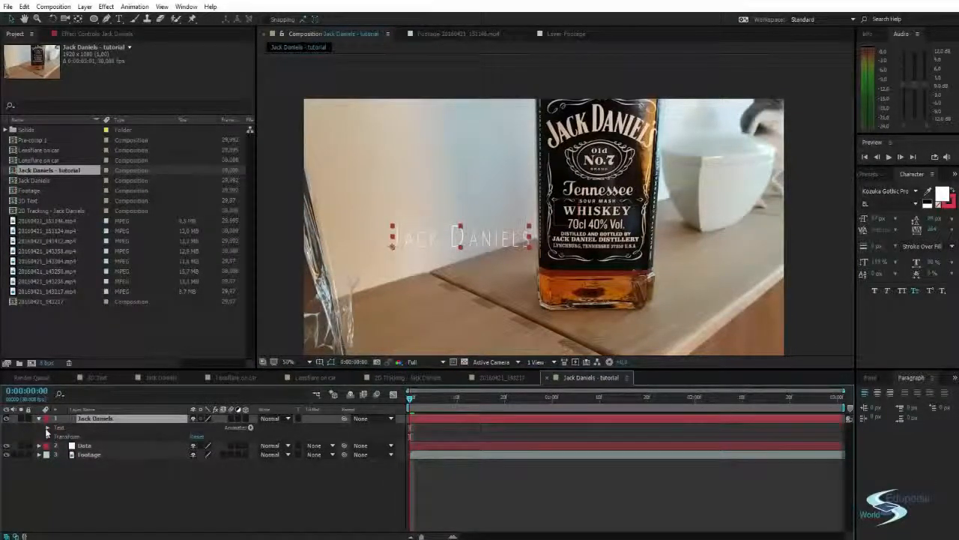
left_click(47, 427)
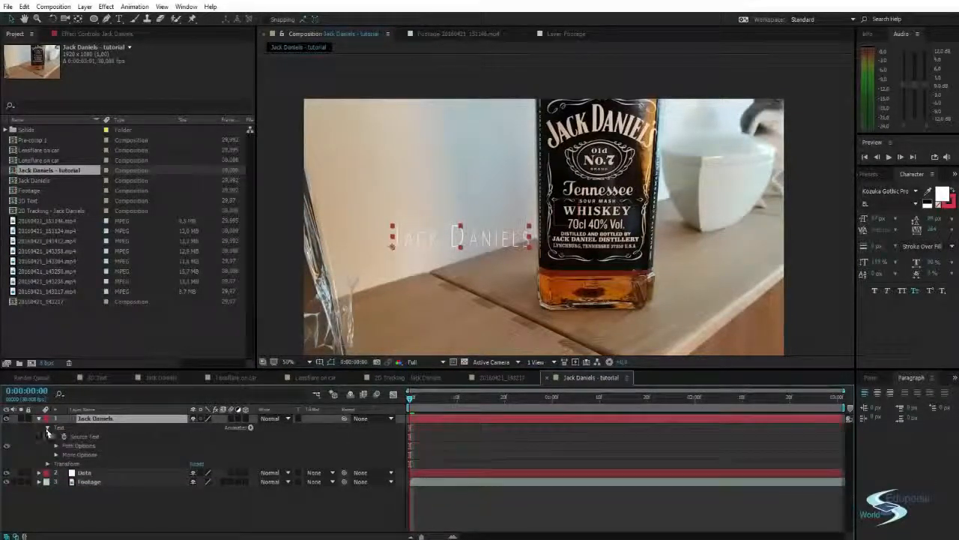
left_click(250, 428)
left_click(296, 255)
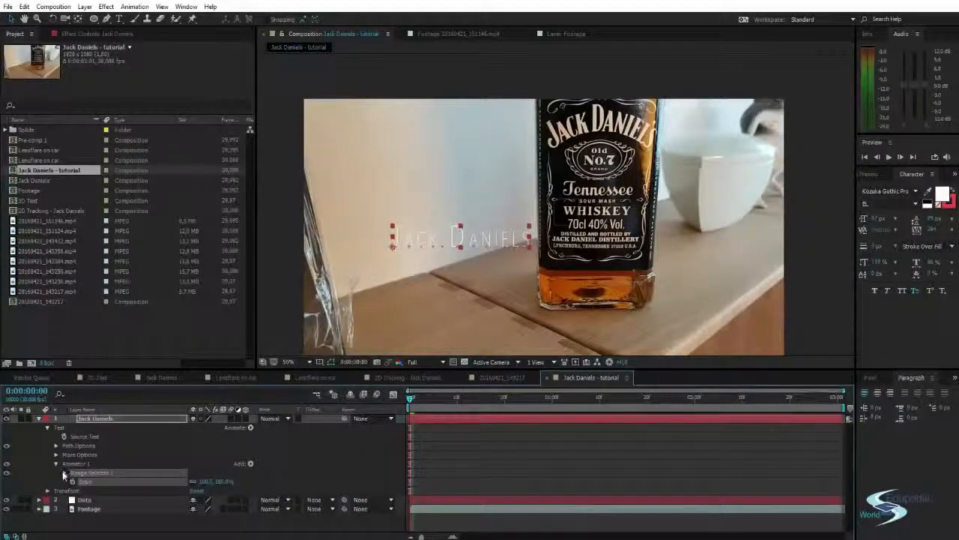
left_click(64, 473)
left_click(74, 491)
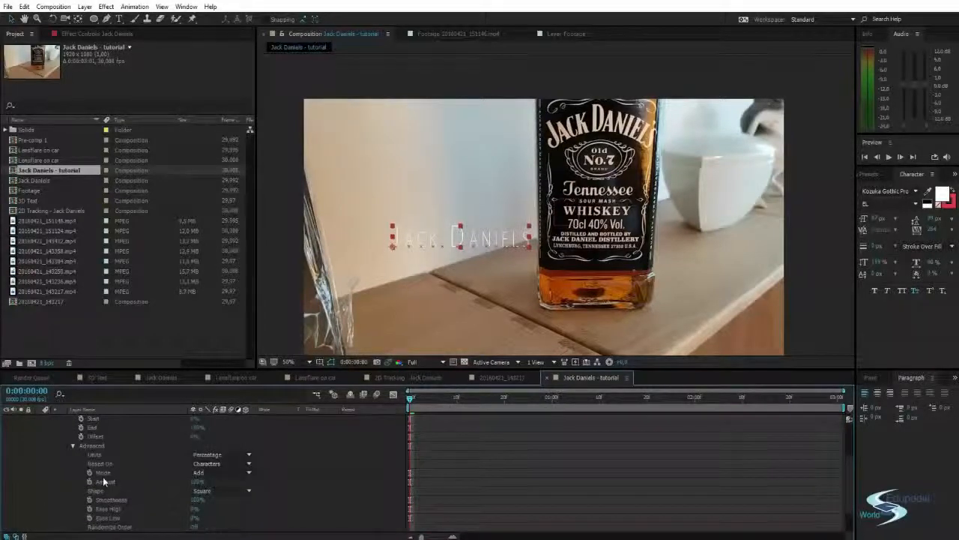
type("0")
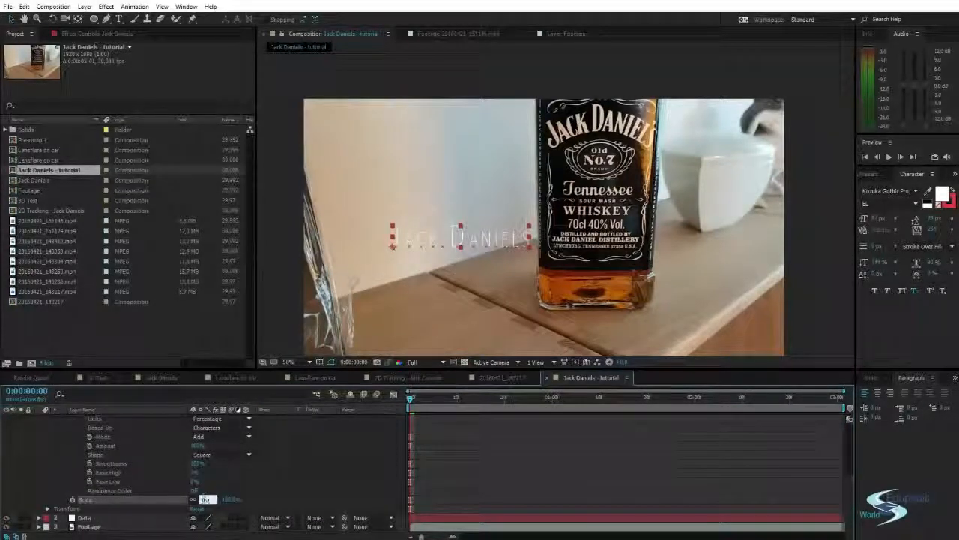
key("Return")
Keyframe the range selector's Start from 0% to 100%, with the 100% keyframe at 0:00:01:06
scroll(298, 490, "up", 3)
left_click_drag(409, 399, 586, 398)
left_click(81, 464)
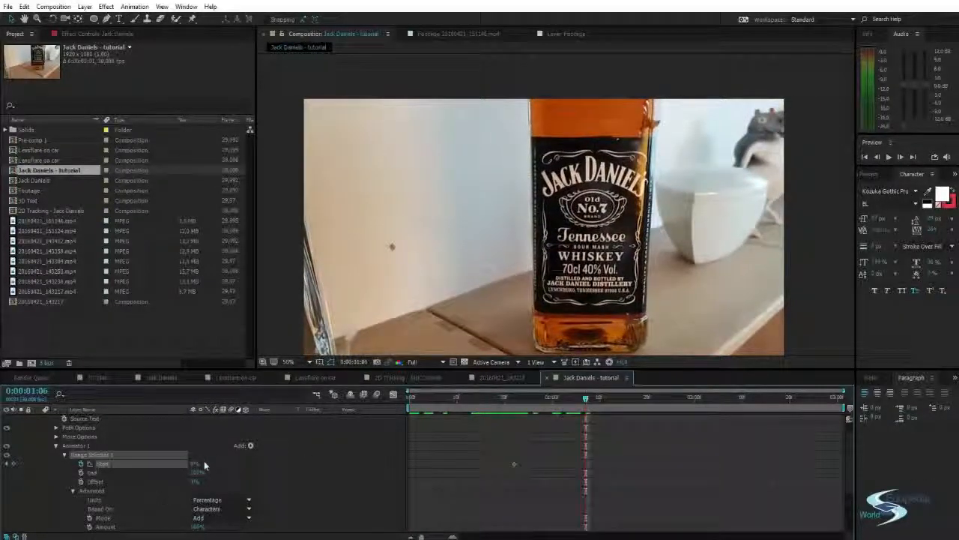
type("14")
key("Return")
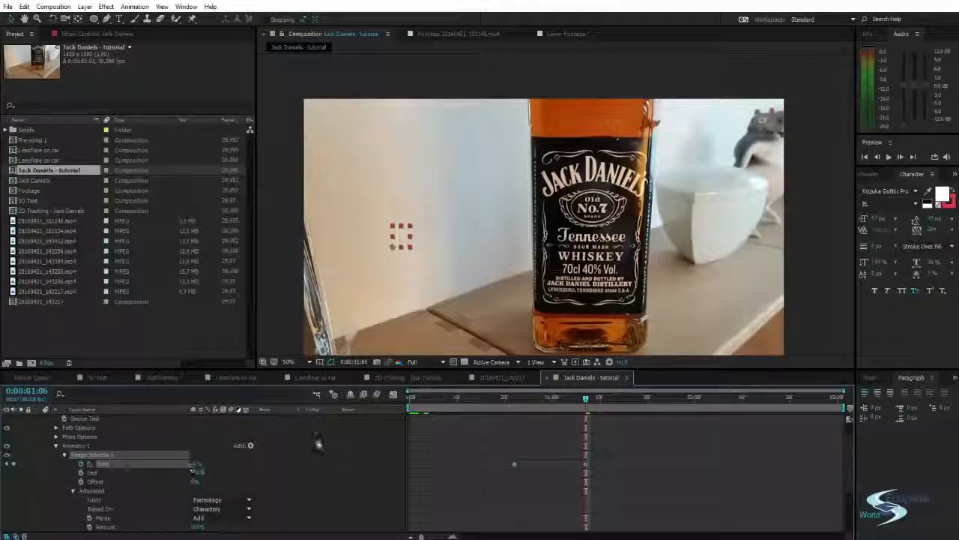
left_click_drag(196, 464, 306, 439)
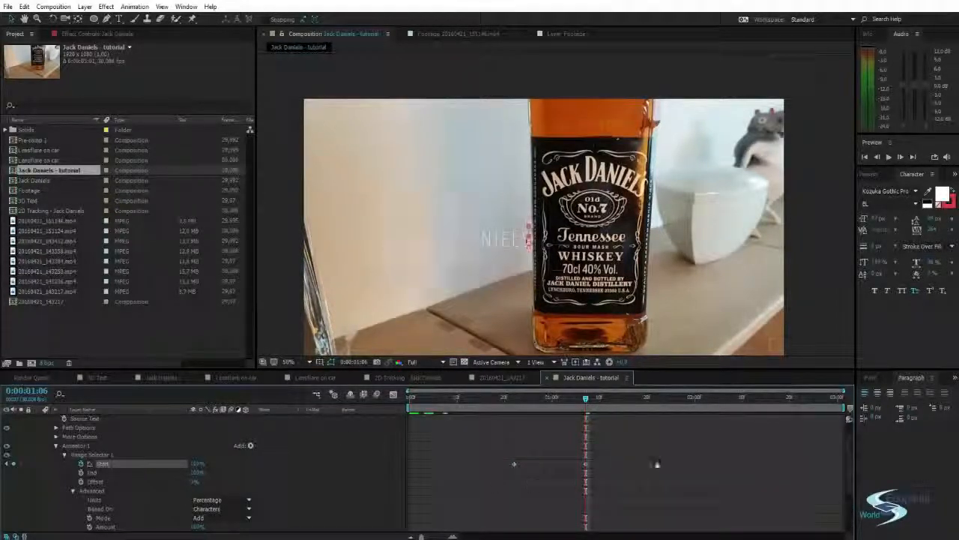
Preview the letter-by-letter text reveal and stop at 0:00:01:00
key("space")
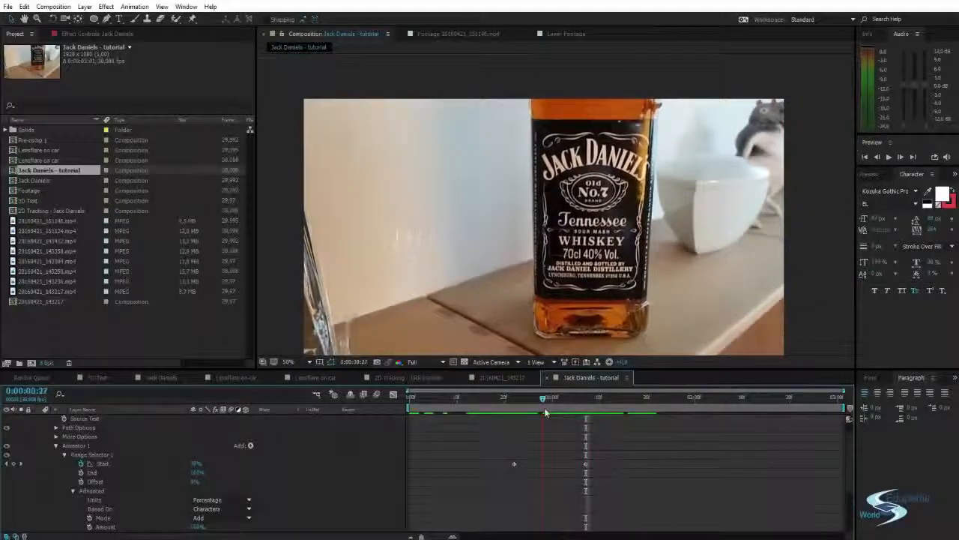
left_click_drag(546, 411, 561, 410)
scroll(42, 460, "up", 1)
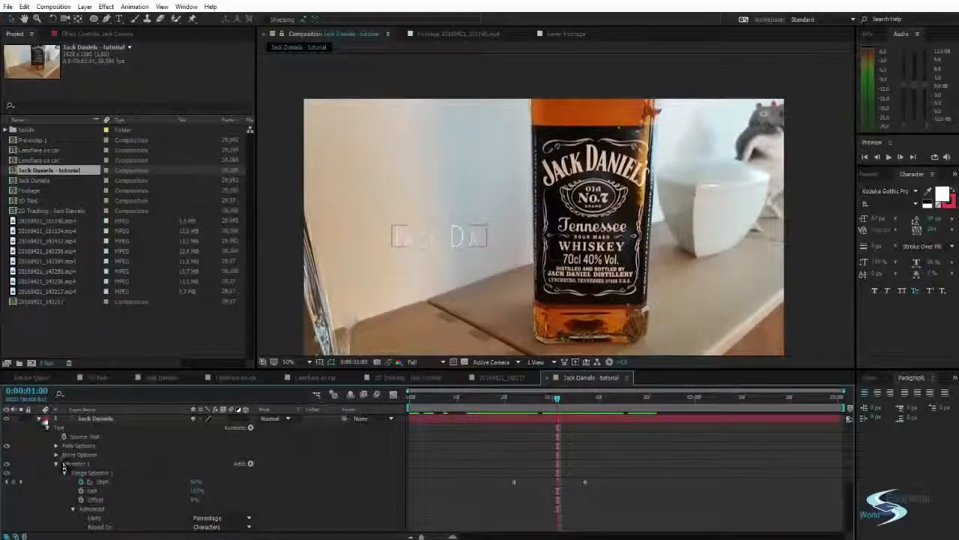
Parent the Jack Daniels text layer to the Data layer and play back the composition
left_click(40, 419)
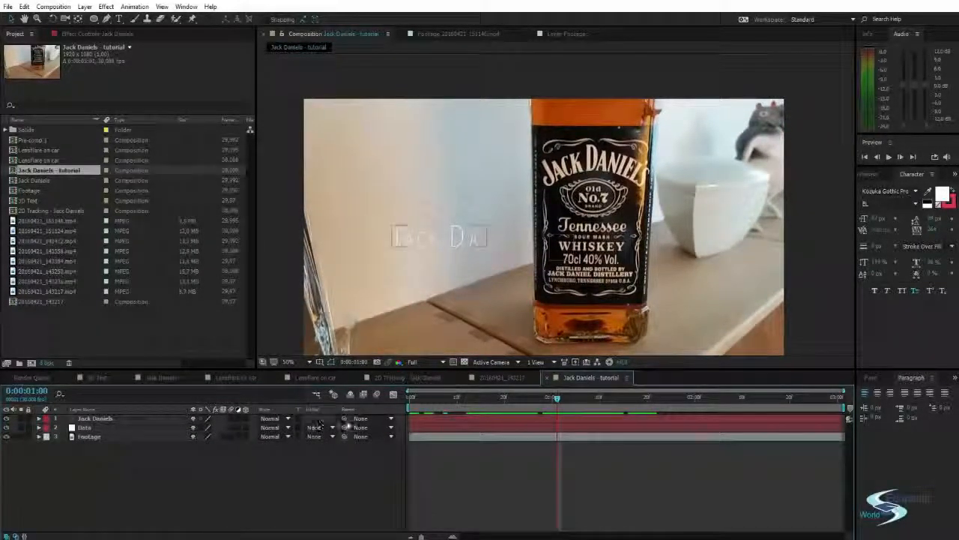
left_click(362, 422)
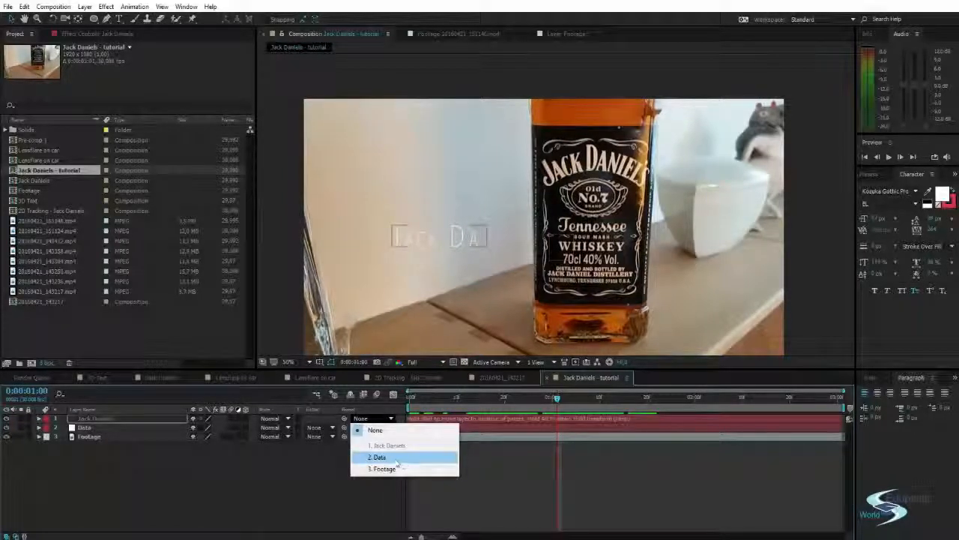
left_click(371, 455)
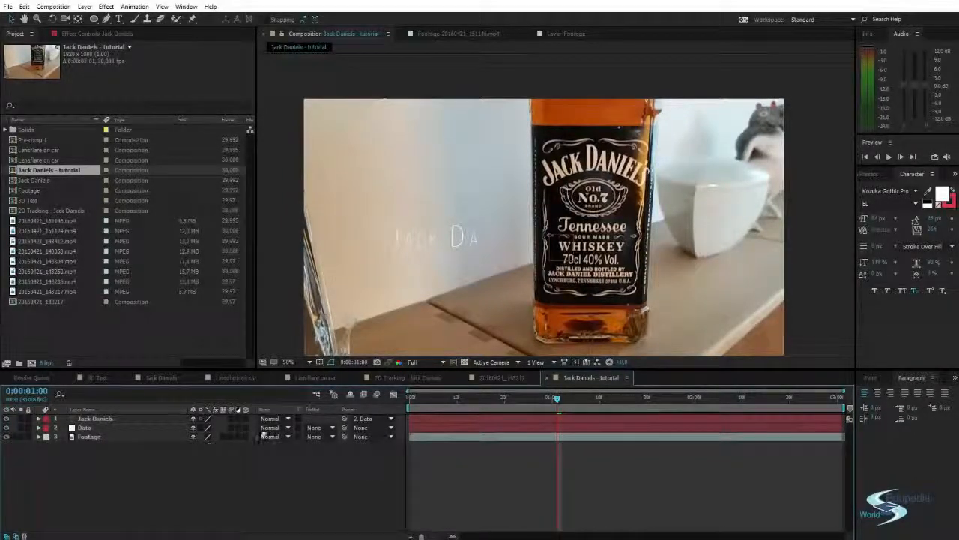
key("space")
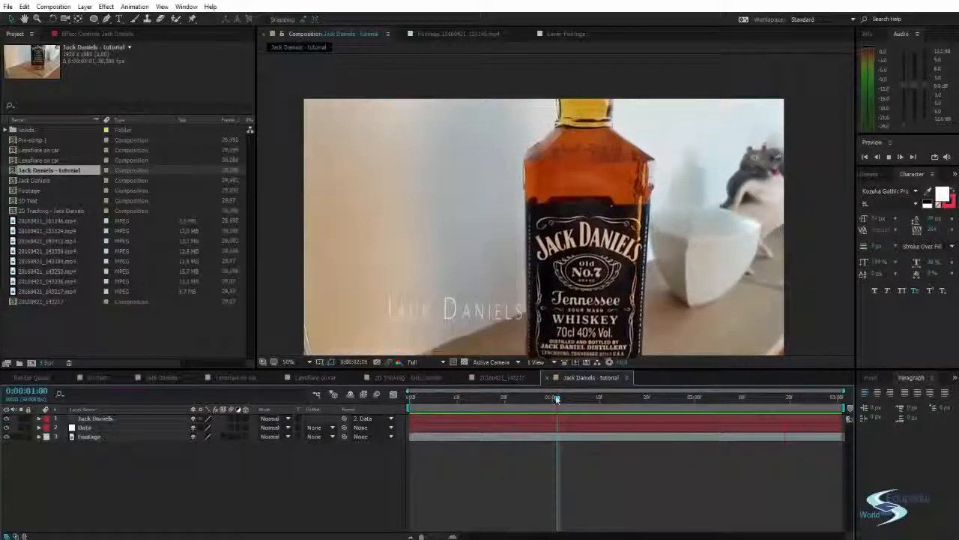
key("space")
Duplicate the Jack Daniels text layer, move the copy just above the original text and change its wording to WHISKEY
left_click(86, 419)
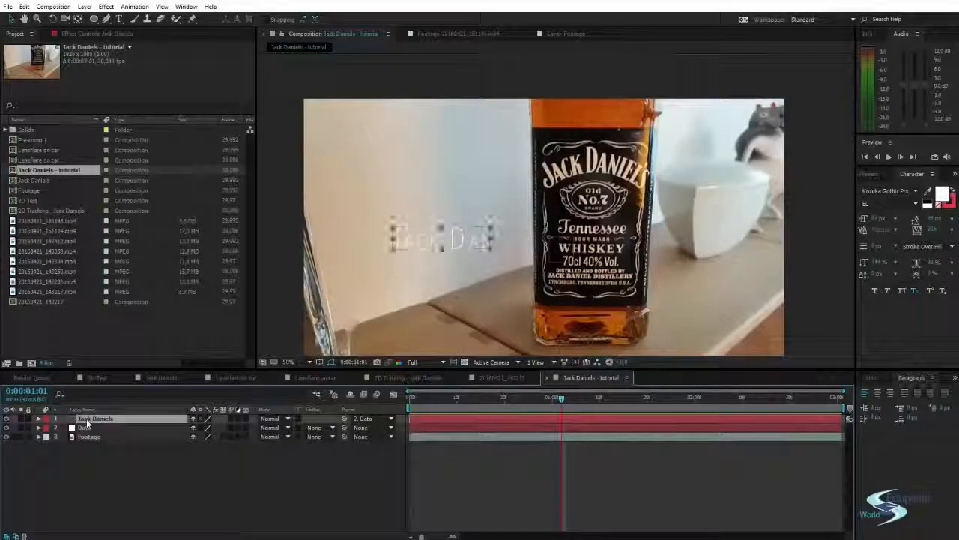
key("ctrl+d")
left_click_drag(408, 247, 410, 234)
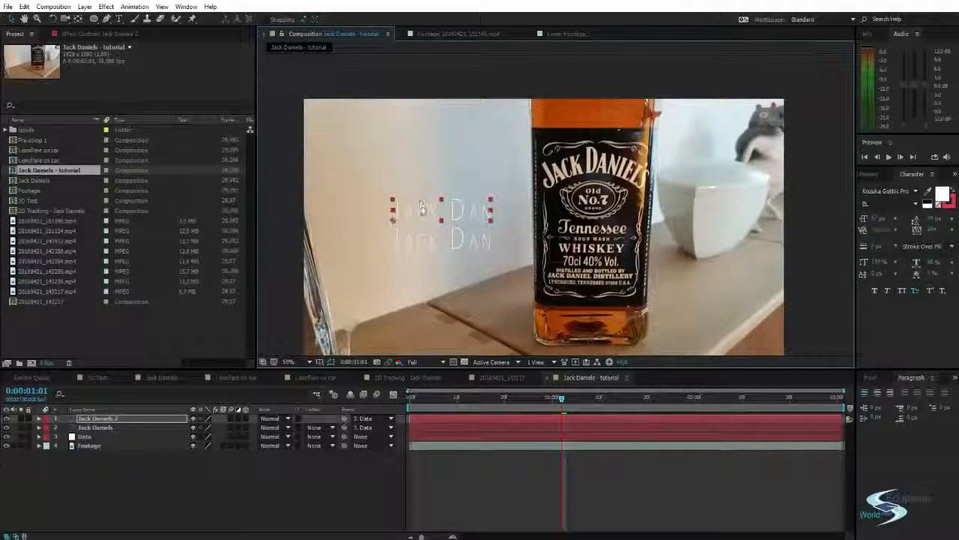
double_click(421, 206)
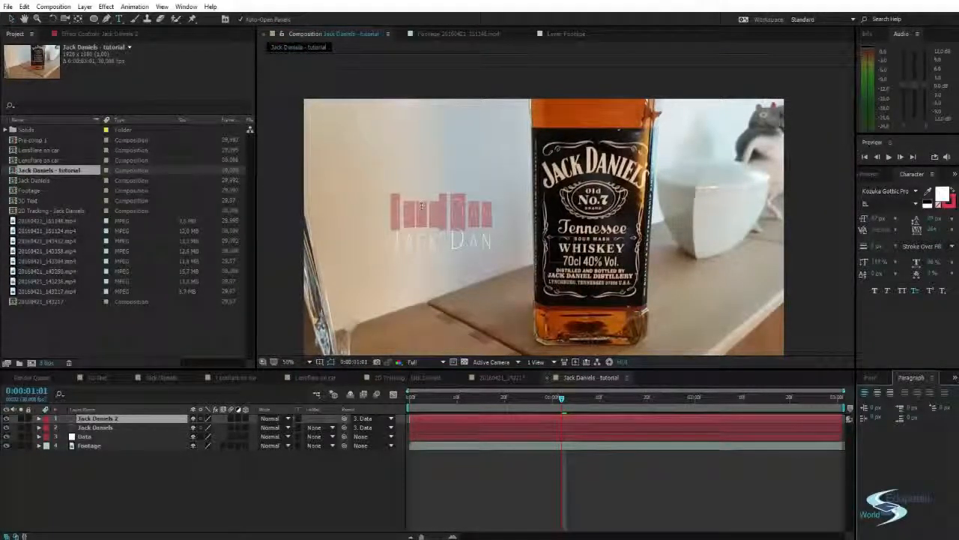
type("WHIS")
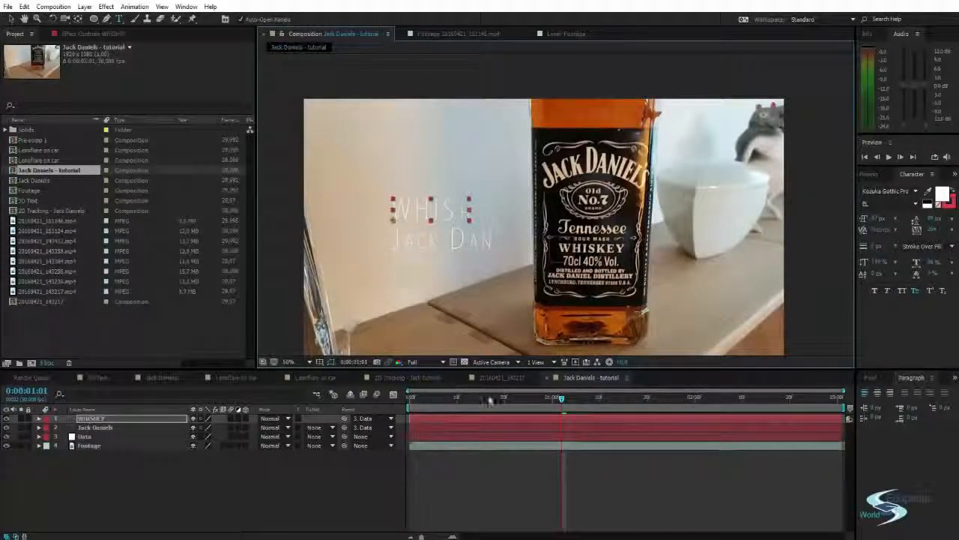
Delay the WHISKEY text reveal by moving both range selector Start keyframes to about 0:00:01:15 and 0:00:02:00
key("u")
left_click_drag(498, 439, 599, 444)
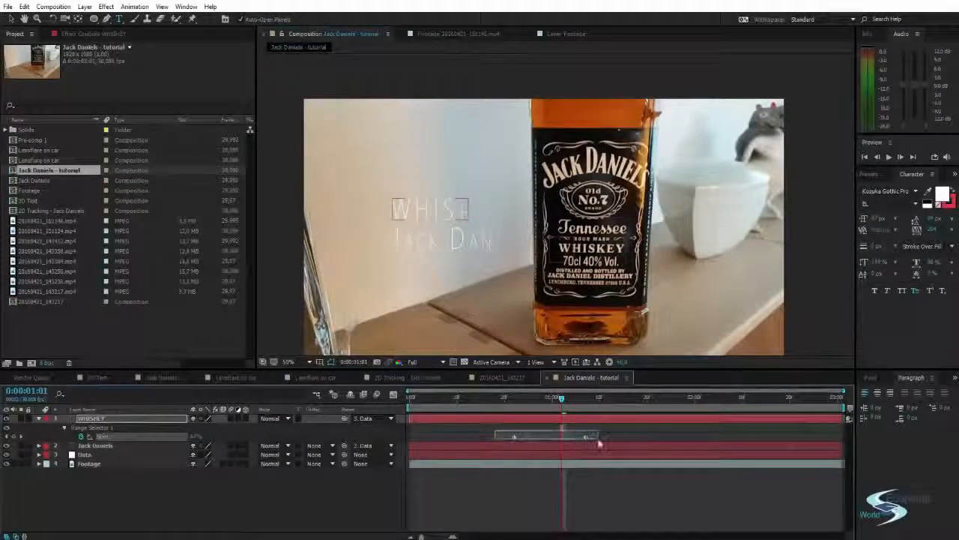
left_click(677, 470)
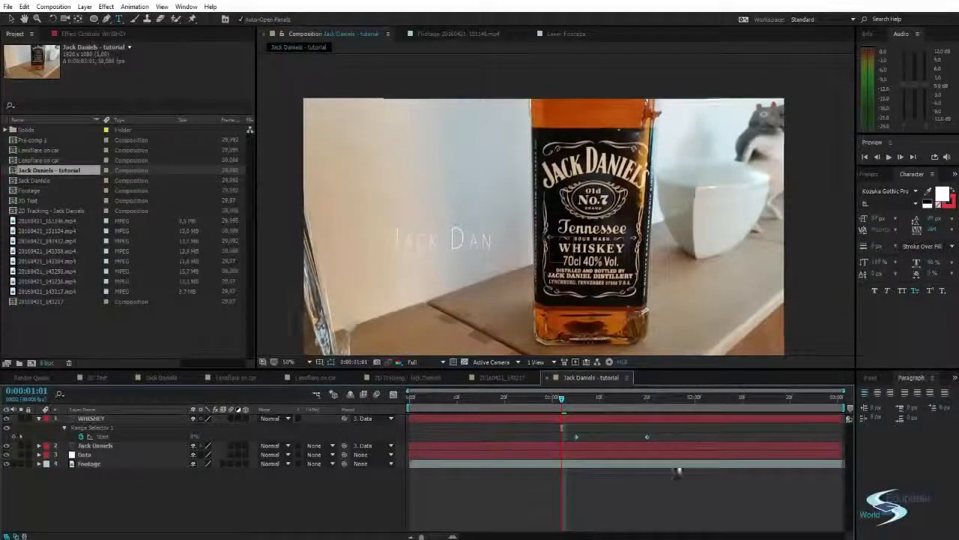
left_click_drag(564, 430, 658, 441)
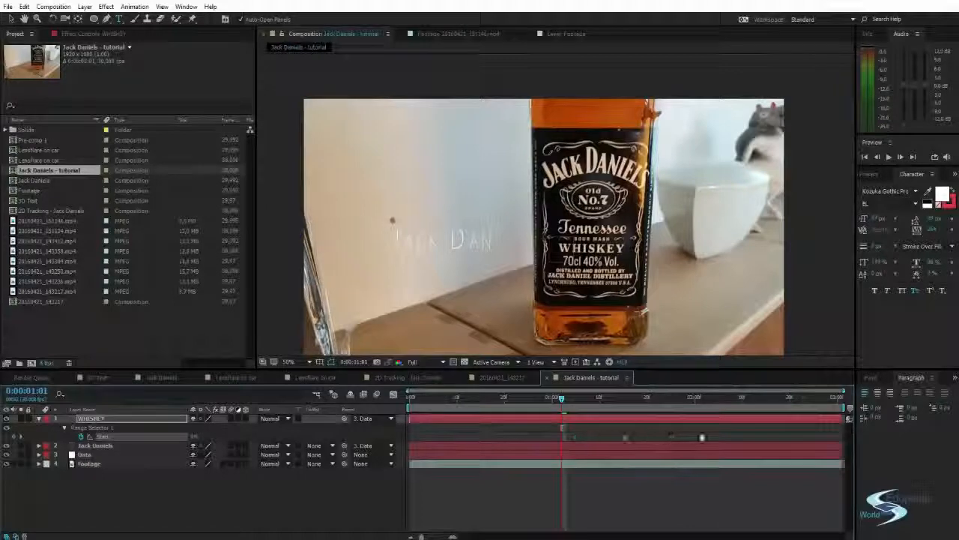
left_click(679, 520)
Collapse the properties of all layers and play back the composition with both text lines
key("ctrl+a")
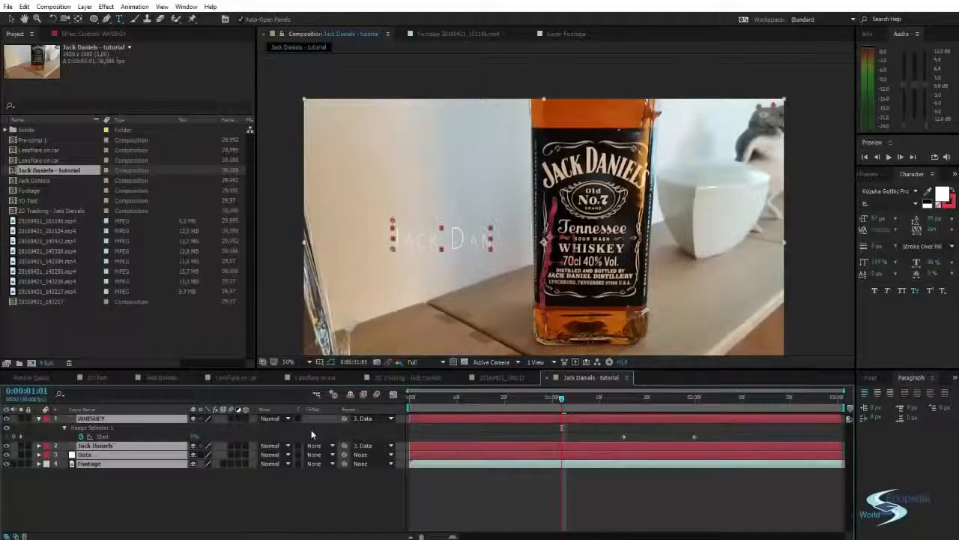
key("u")
left_click(290, 480)
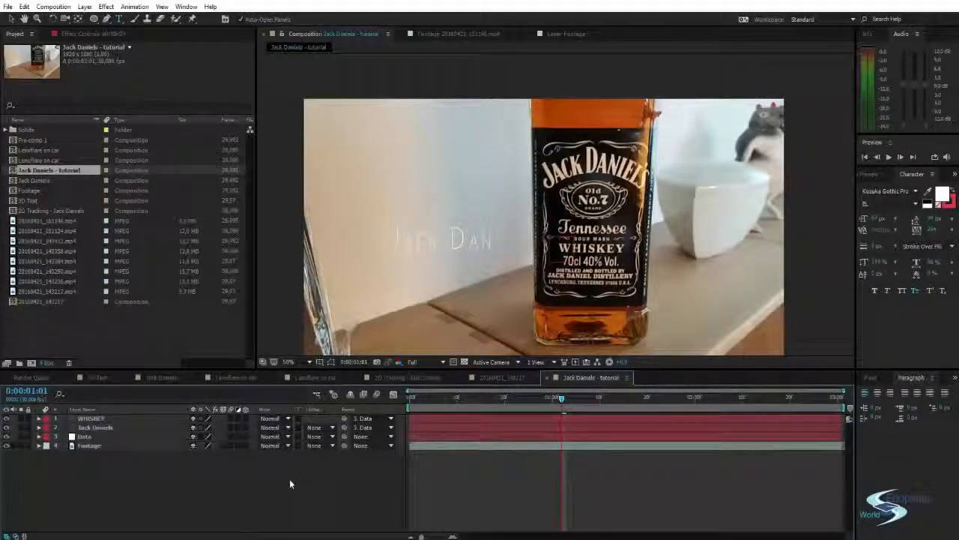
key("space")
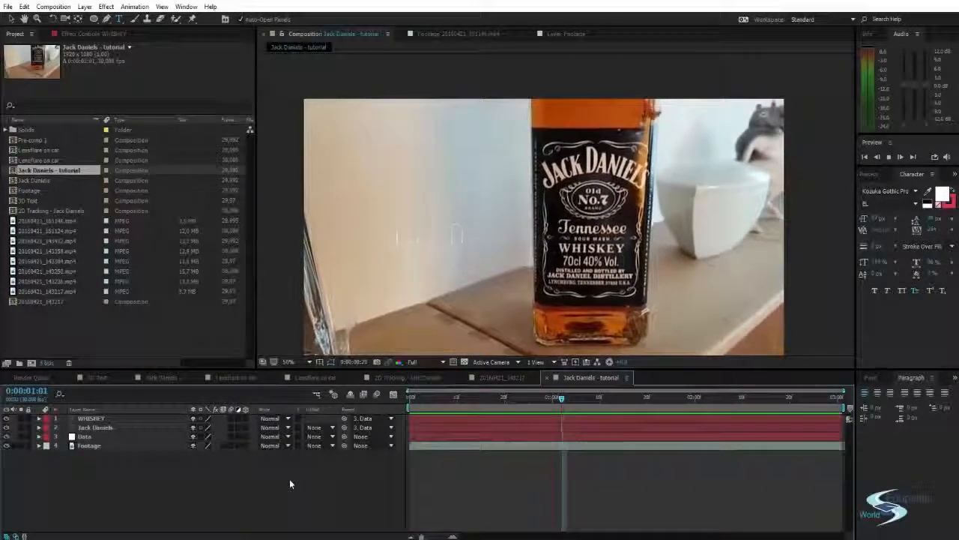